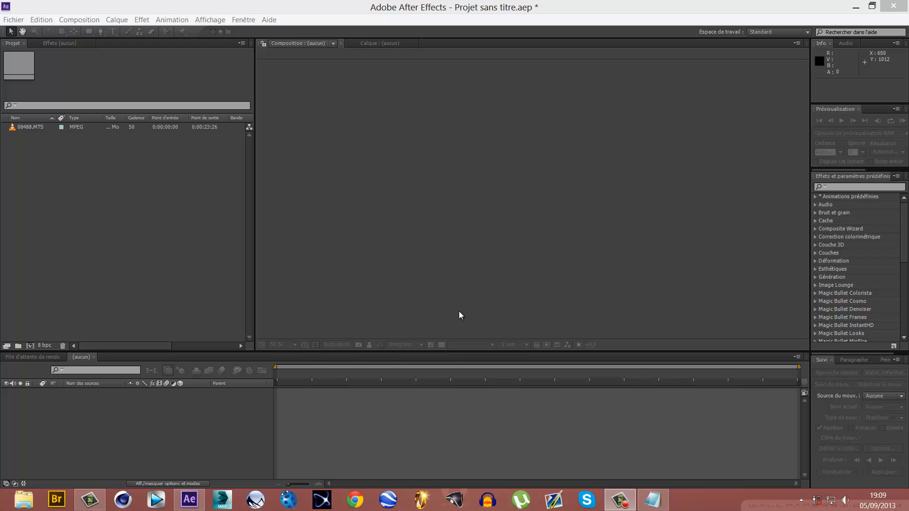
Step: Create a new composition from the 00488.MTS footage
click(38, 130)
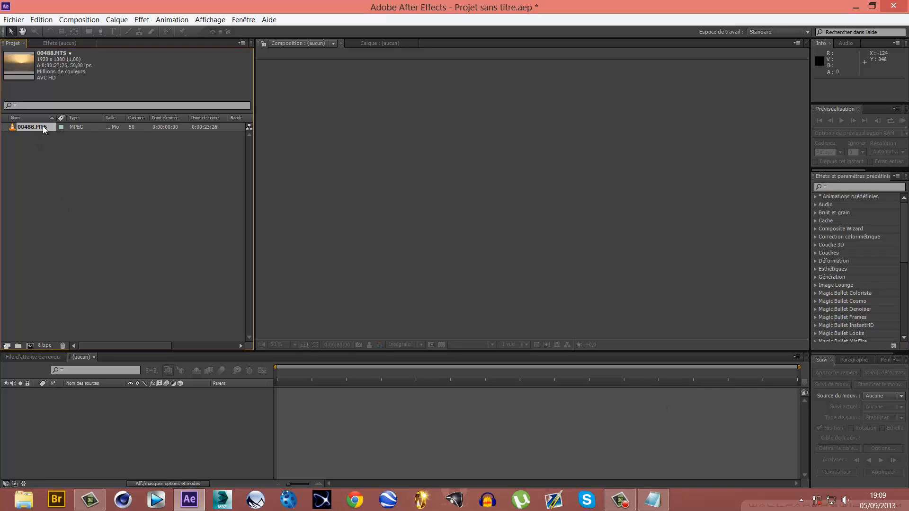
drag(42, 124, 31, 346)
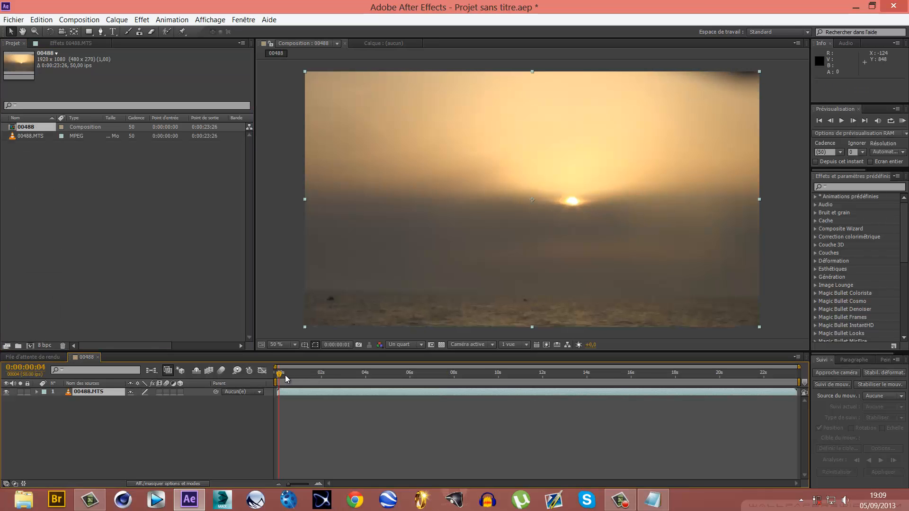
Step: Add composition markers at 0:00:06:35 and 0:00:10:18 to mark the start and end of the wanted section
drag(285, 375, 424, 418)
click(425, 419)
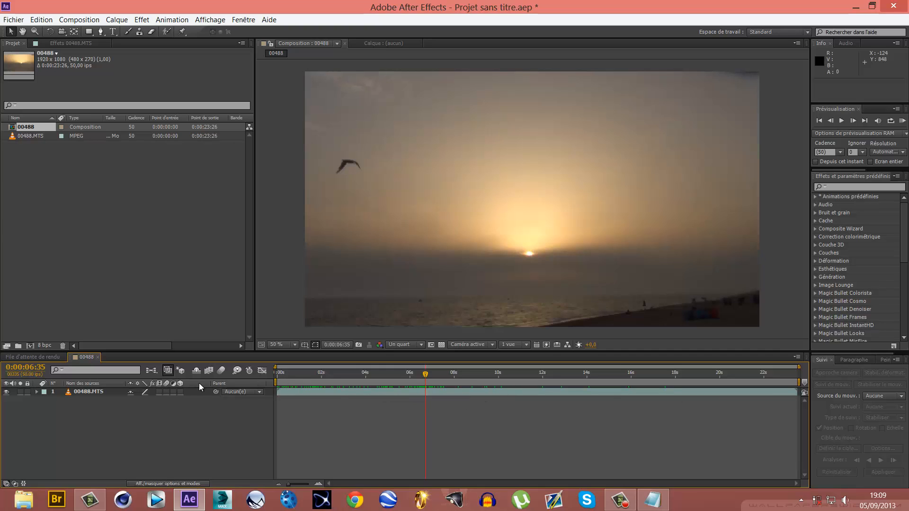
click(327, 393)
key(KP_Multiply)
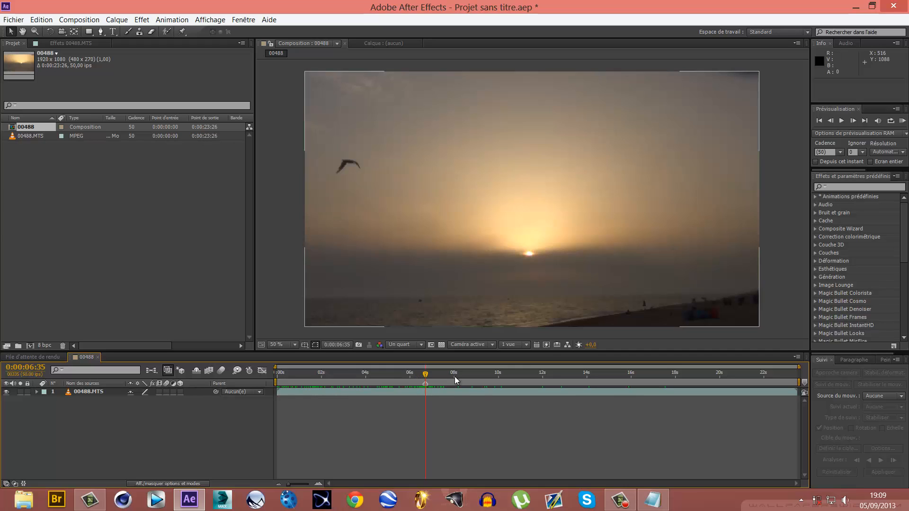
drag(428, 374, 509, 390)
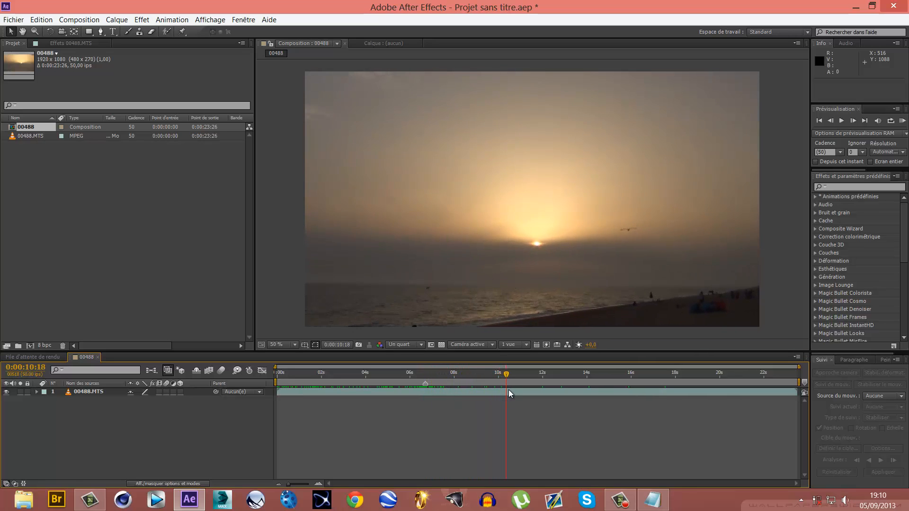
key(KP_Multiply)
Step: Review the footage between the two markers and return to the first marker
click(437, 395)
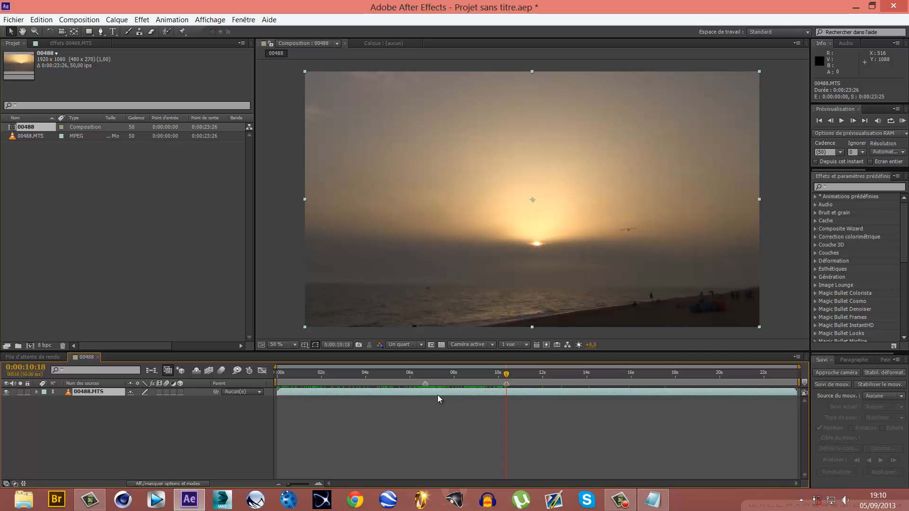
click(478, 378)
drag(479, 380, 451, 379)
key(ctrl+shift+a)
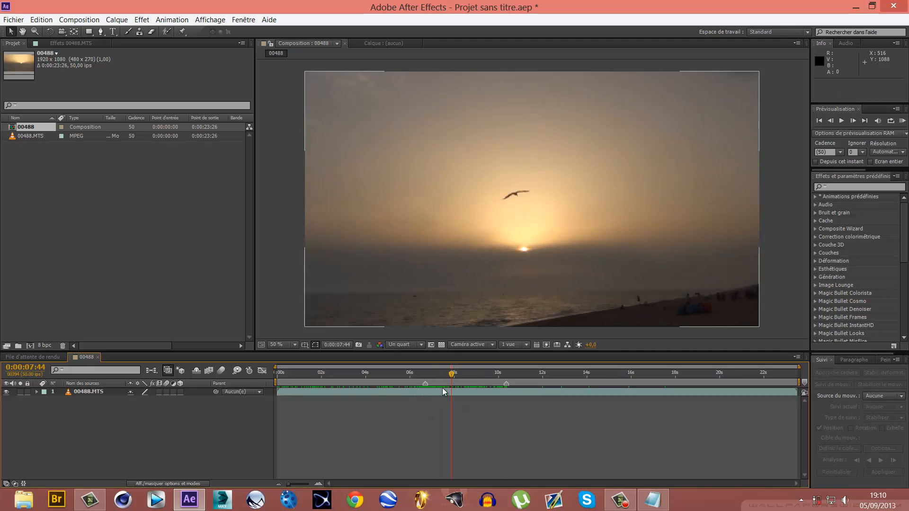
click(425, 376)
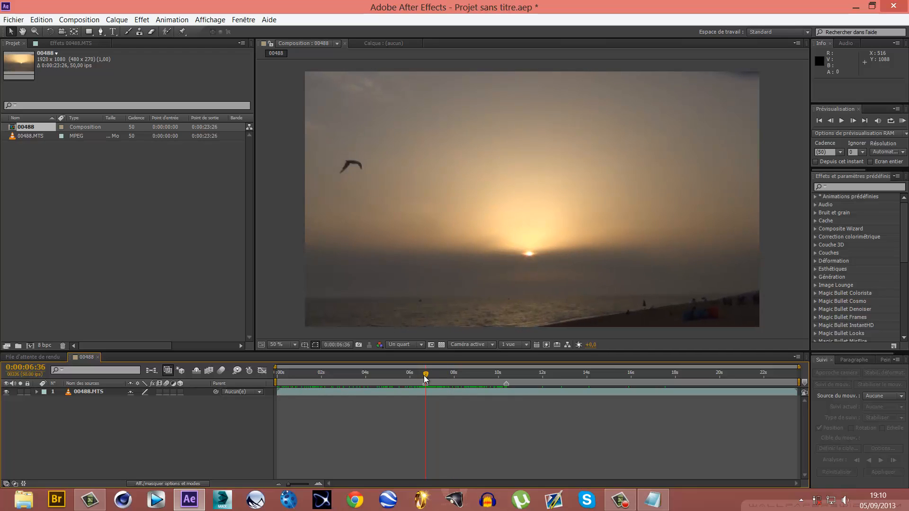
mouse_move(424, 376)
mouse_down()
mouse_move(502, 382)
mouse_move(426, 384)
mouse_up()
key(KP_Multiply)
click(424, 390)
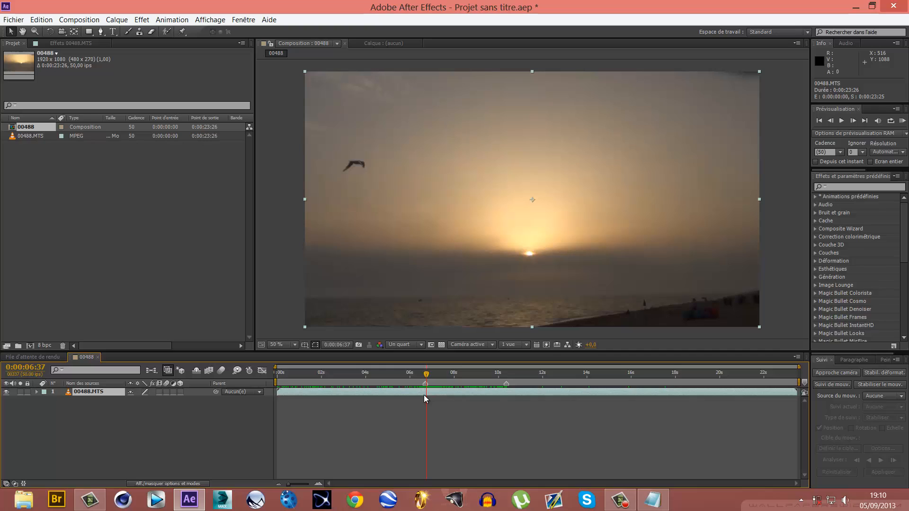
click(424, 398)
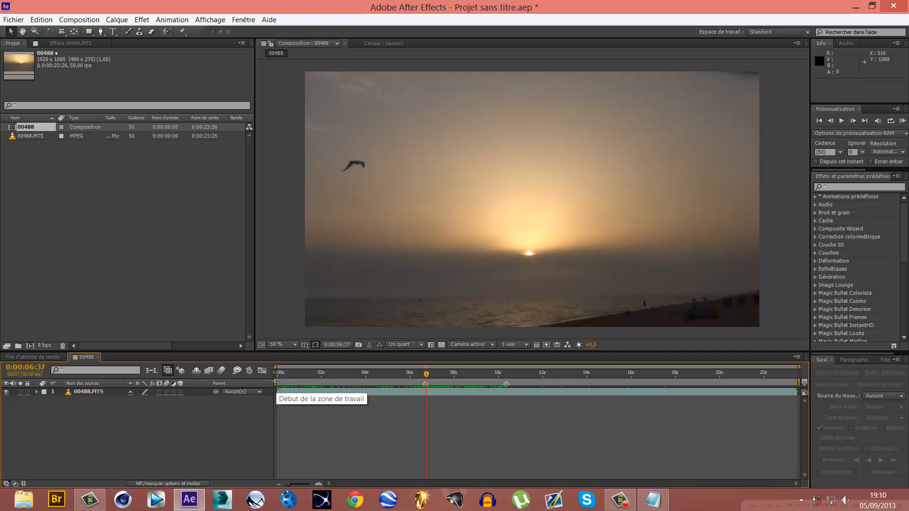
Step: Set the work area to run from the first marker, 0:00:06:38, to the second marker, 0:00:10:19
click(276, 382)
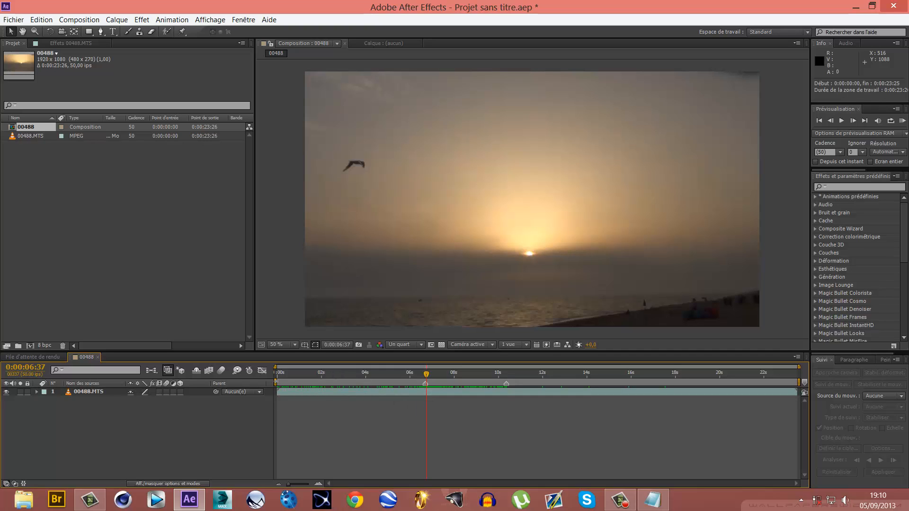
drag(276, 381, 505, 376)
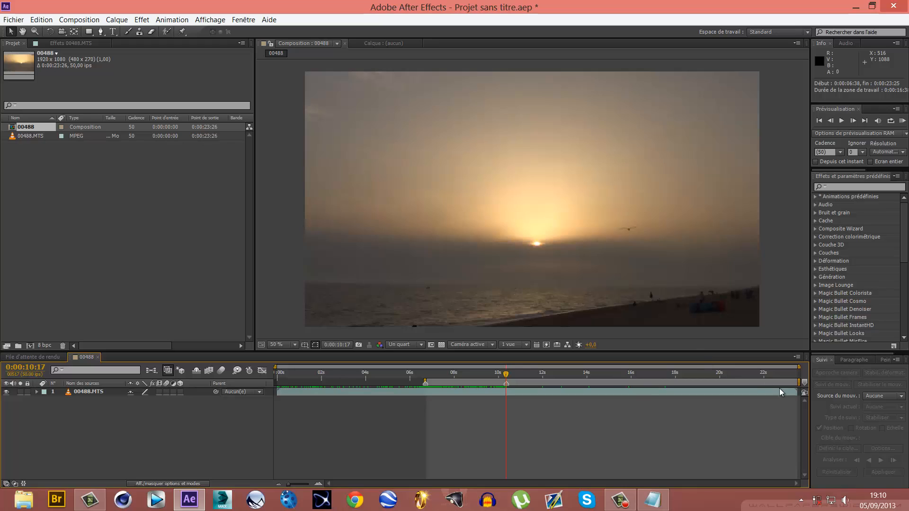
drag(799, 382, 508, 382)
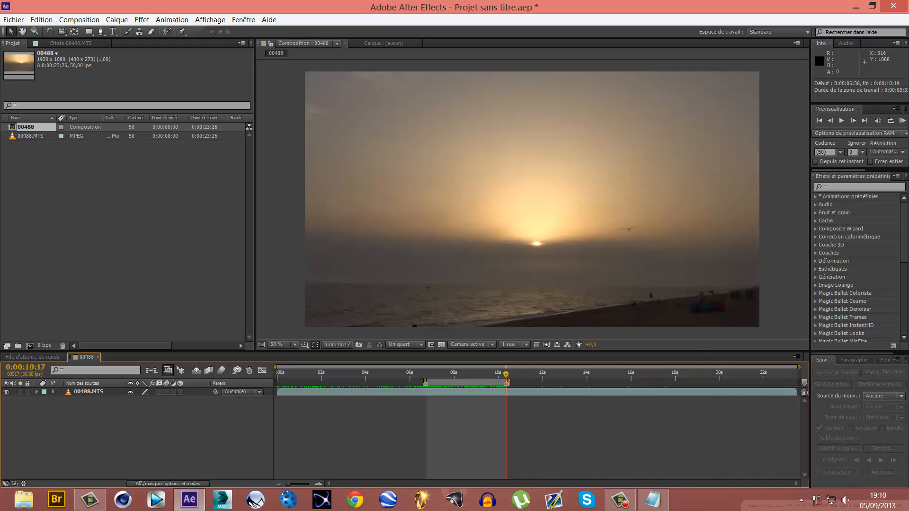
Step: Trim the composition to the work area and check the footage up to 0:00:07:26
click(462, 376)
right_click(453, 387)
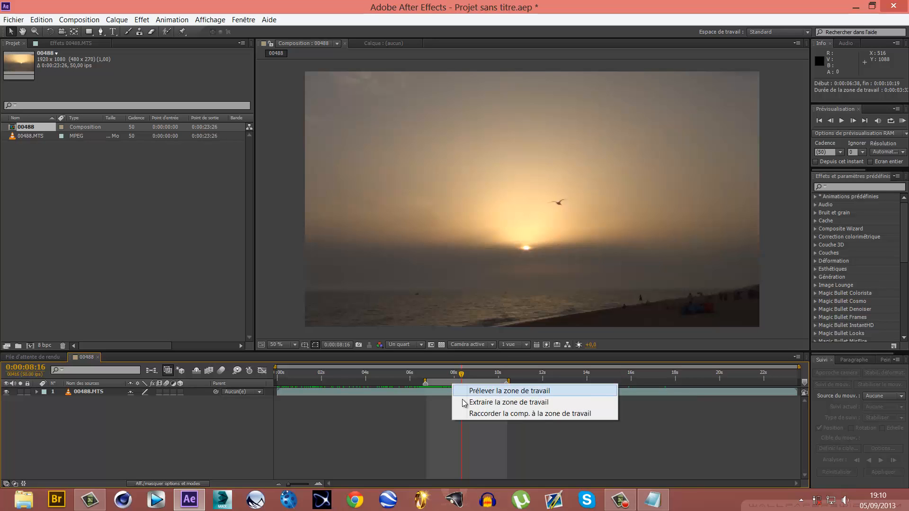
click(468, 413)
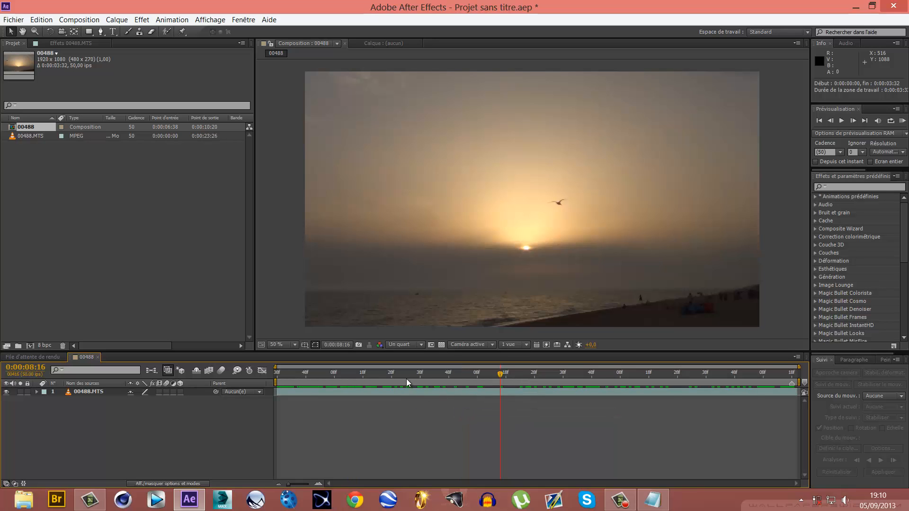
drag(286, 379, 386, 436)
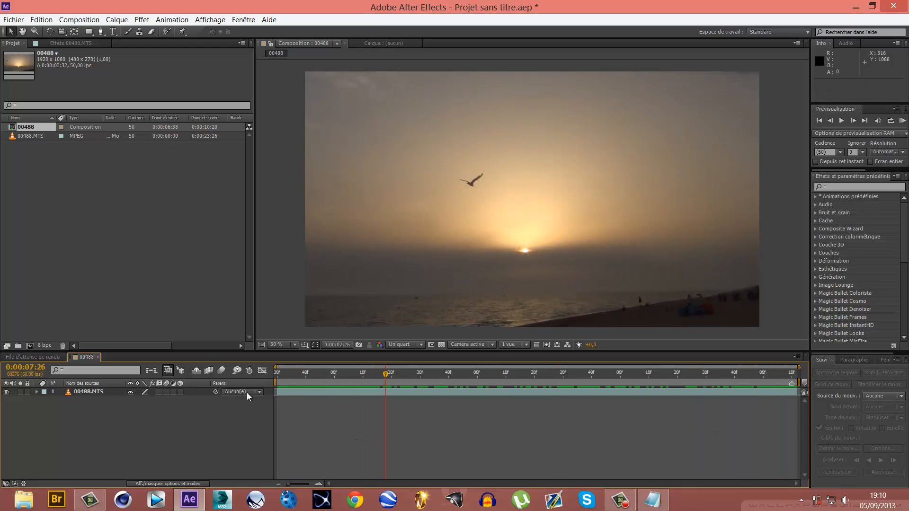
Step: Apply the Video Copilot Optical Flares effect to the 00488.MTS layer and set its Render Mode to Over Original
click(81, 44)
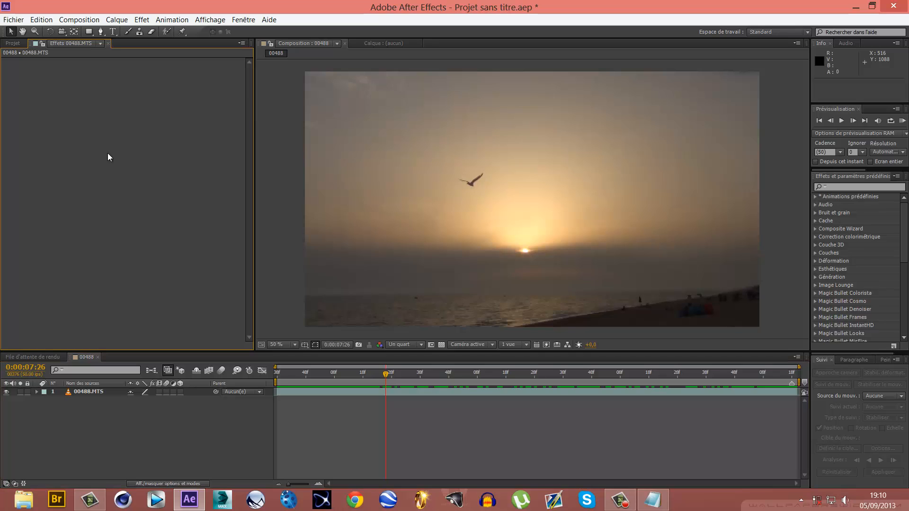
click(153, 19)
mouse_move(141, 20)
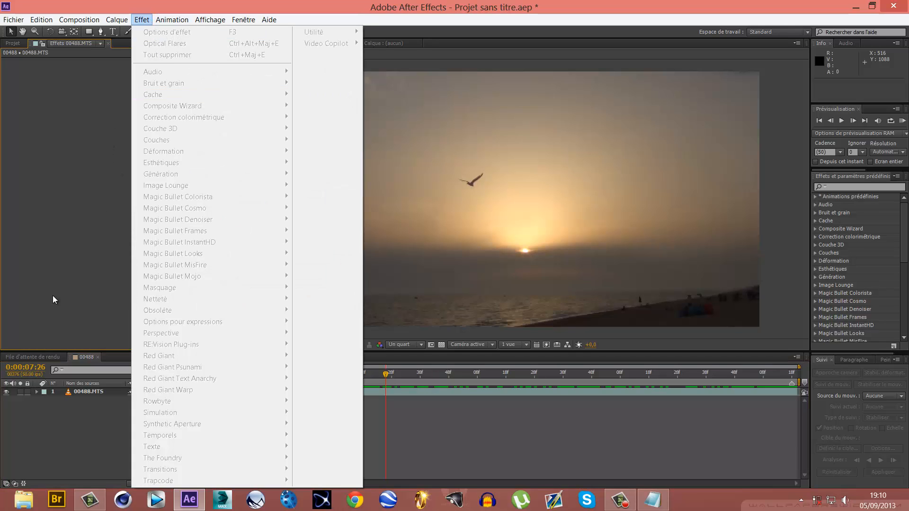
click(87, 392)
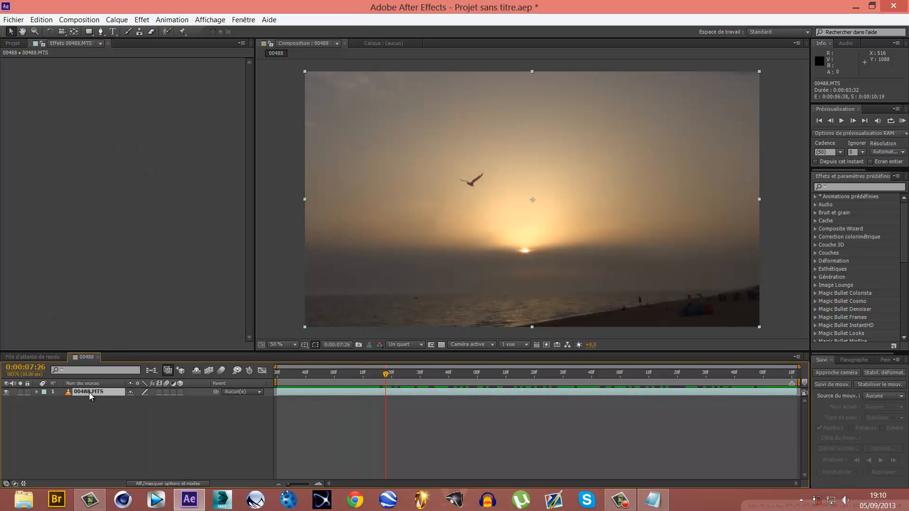
click(146, 22)
mouse_move(311, 43)
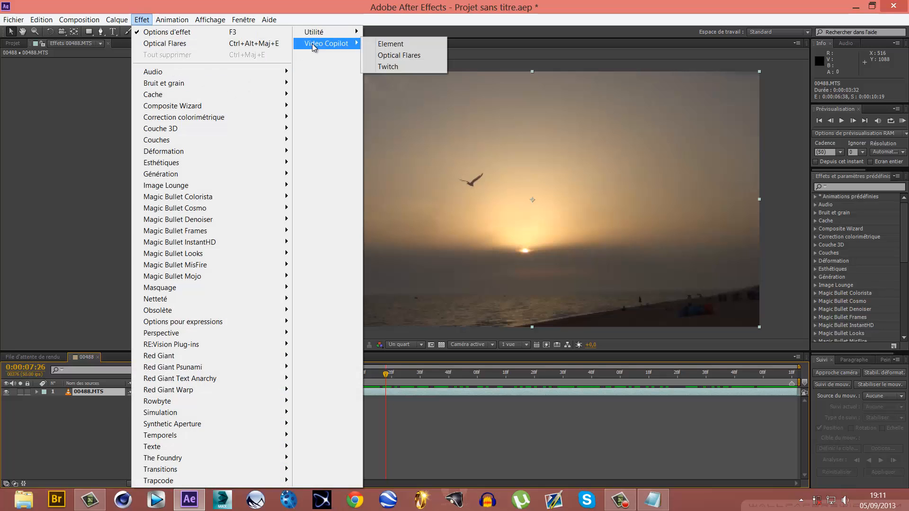
click(401, 55)
click(166, 198)
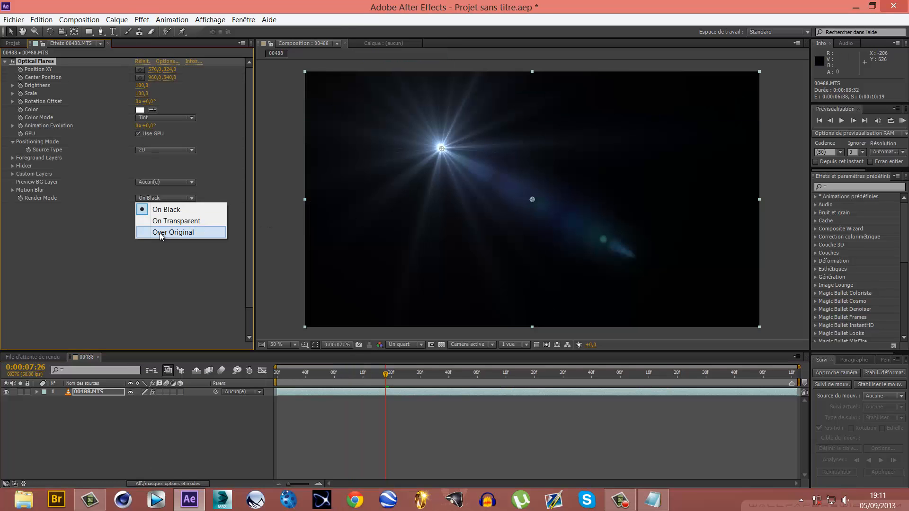
click(160, 233)
Step: Place the flare on the sun at about 928, 752 and its center position near the beach at about 1430, 850
drag(443, 149, 527, 251)
click(534, 199)
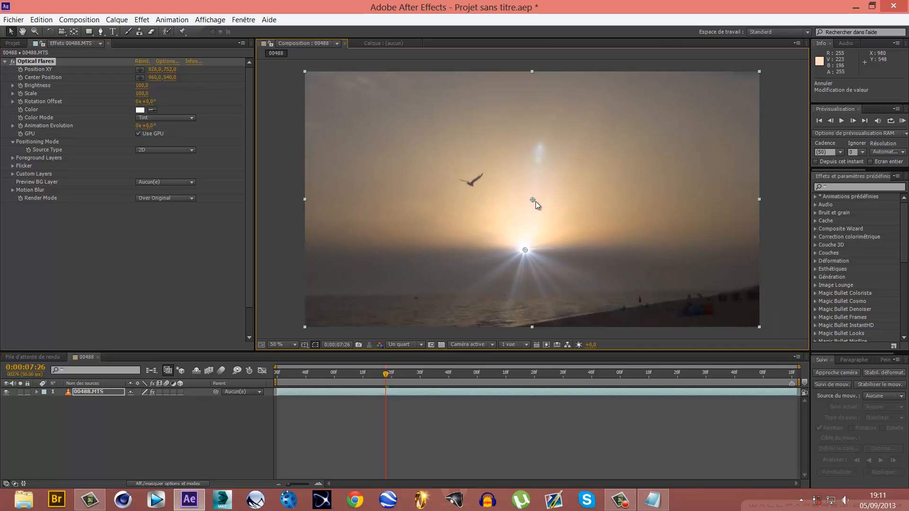
drag(532, 200, 641, 274)
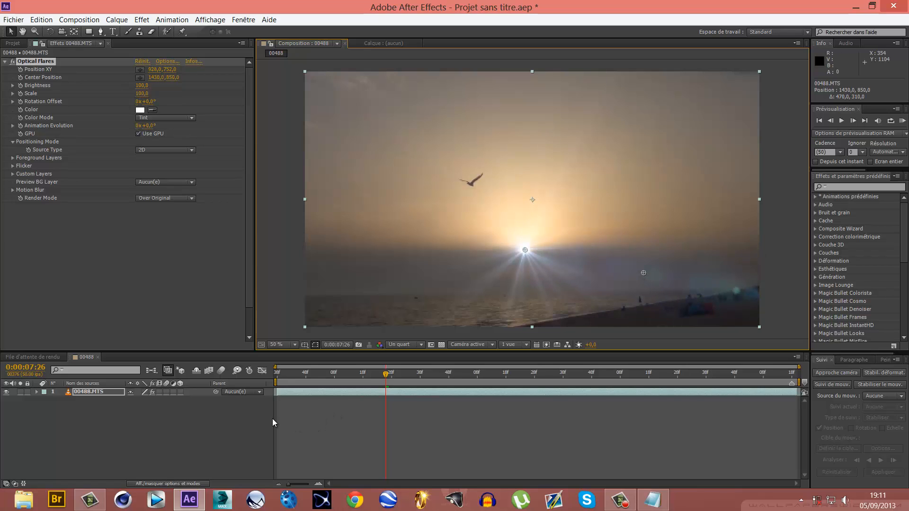
click(130, 417)
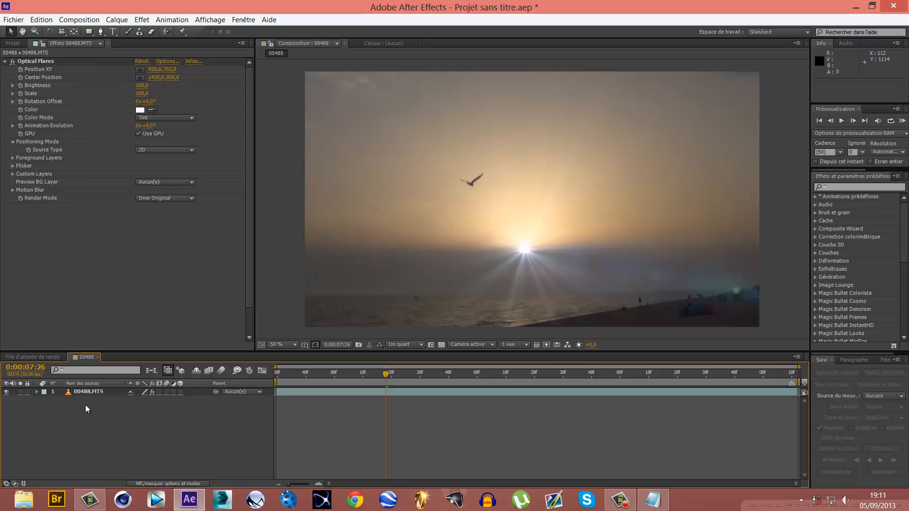
Step: Examine the Optical Flares properties of the 00488.MTS layer in the timeline, then collapse them
click(88, 393)
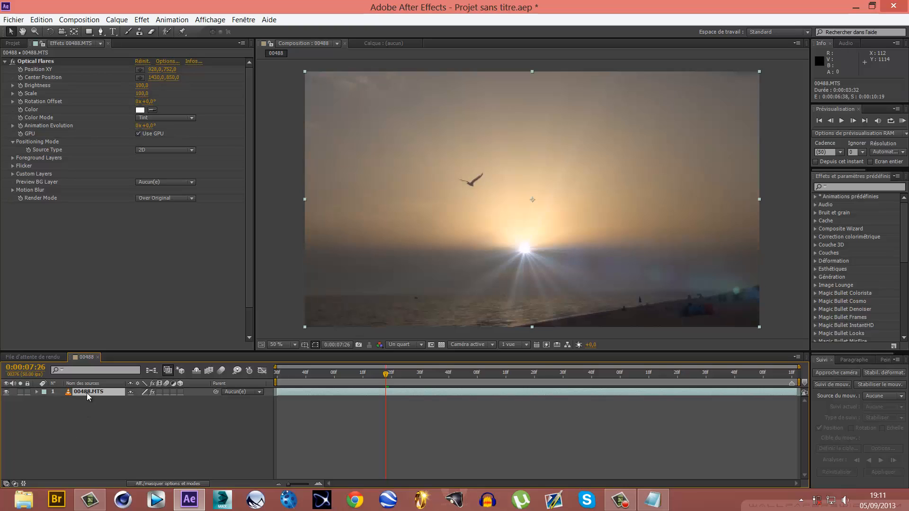
click(36, 392)
click(45, 400)
click(53, 409)
scroll(66, 410, down, 1)
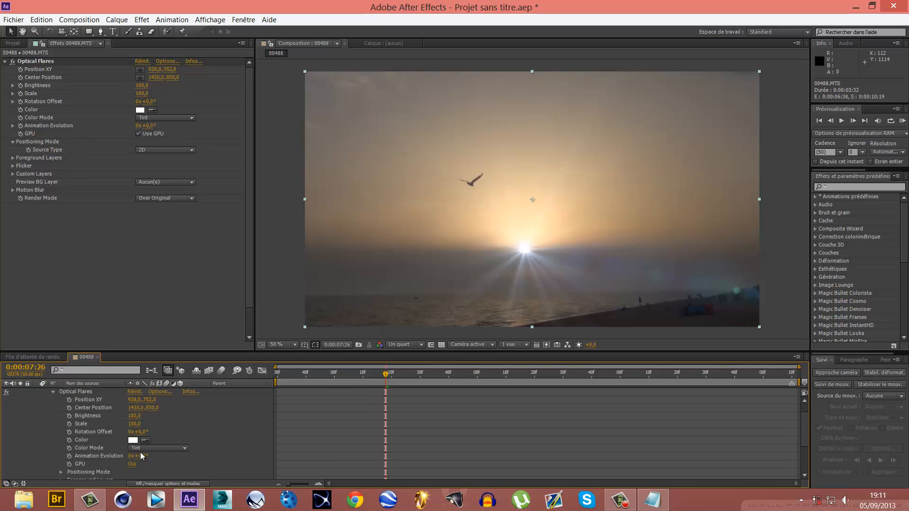
scroll(78, 407, up, 2)
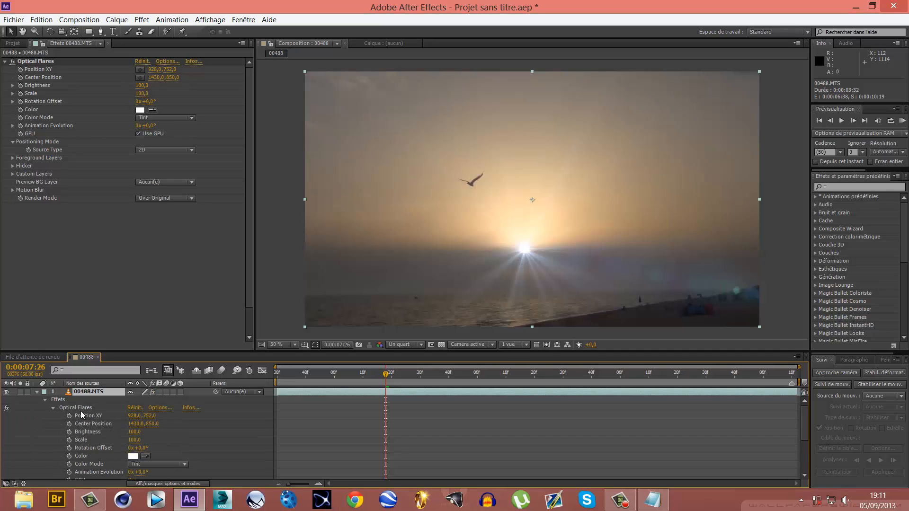
click(45, 400)
click(37, 393)
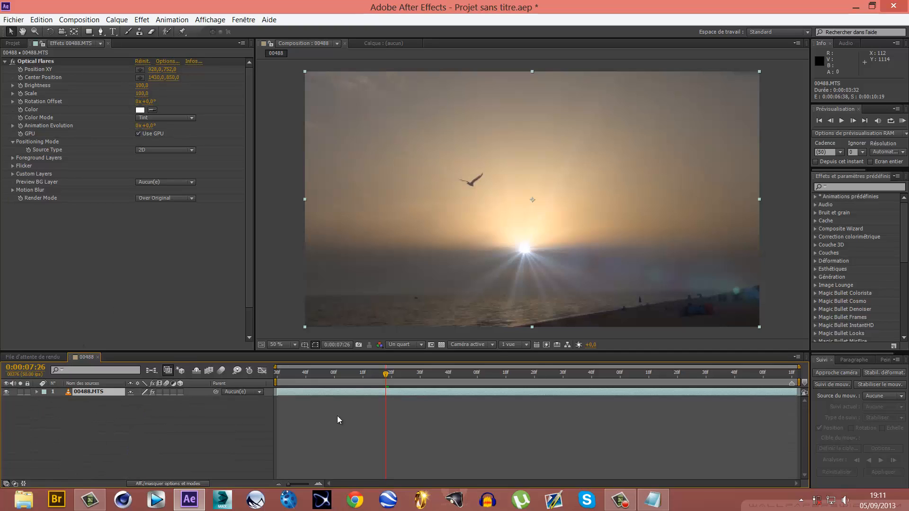
Step: Set Position XY, Brightness and Scale keyframes for the flare at the composition start and reveal the layer's keyframed properties
drag(386, 374, 254, 372)
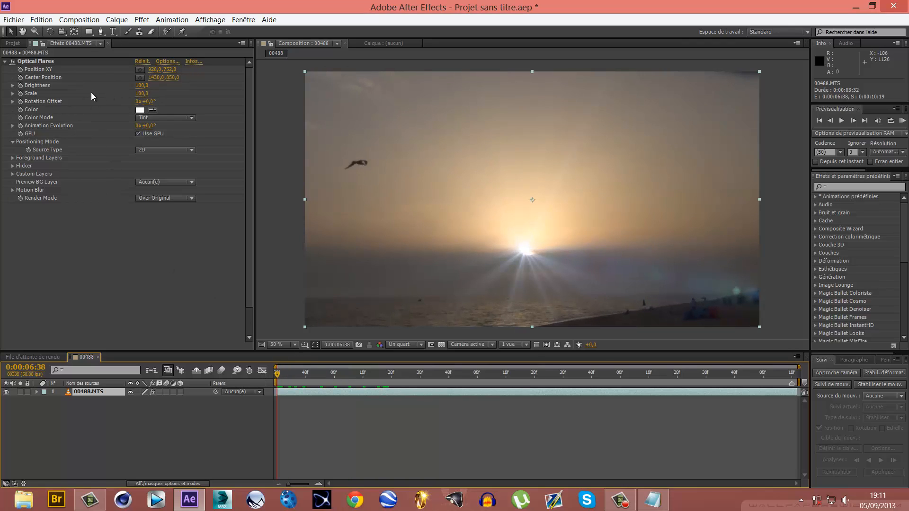
click(19, 69)
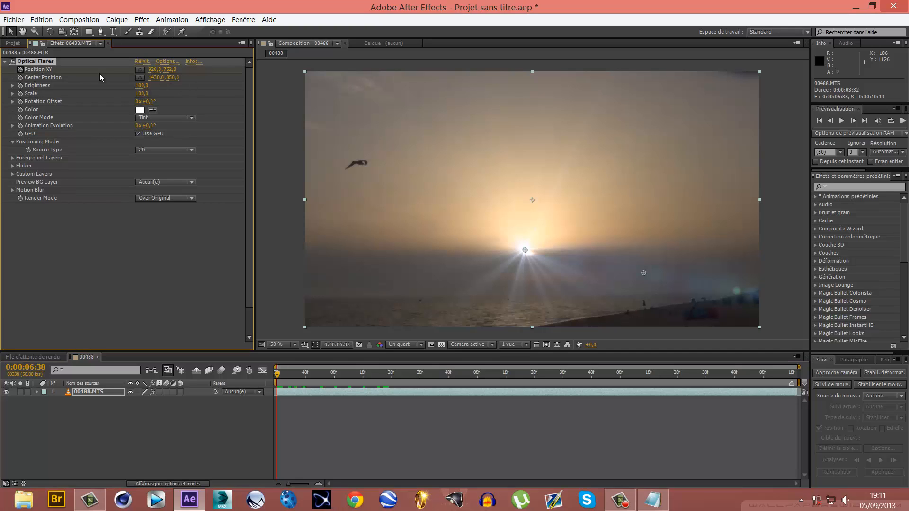
click(21, 93)
click(91, 391)
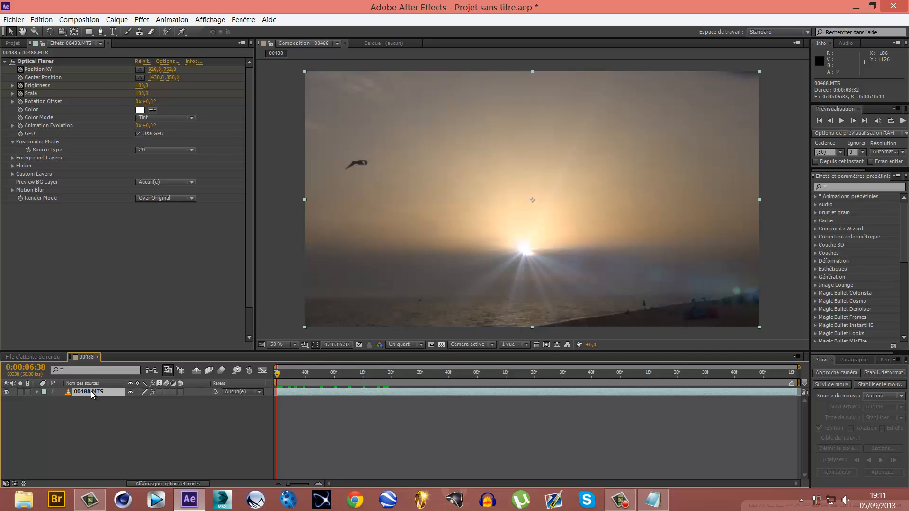
key(u)
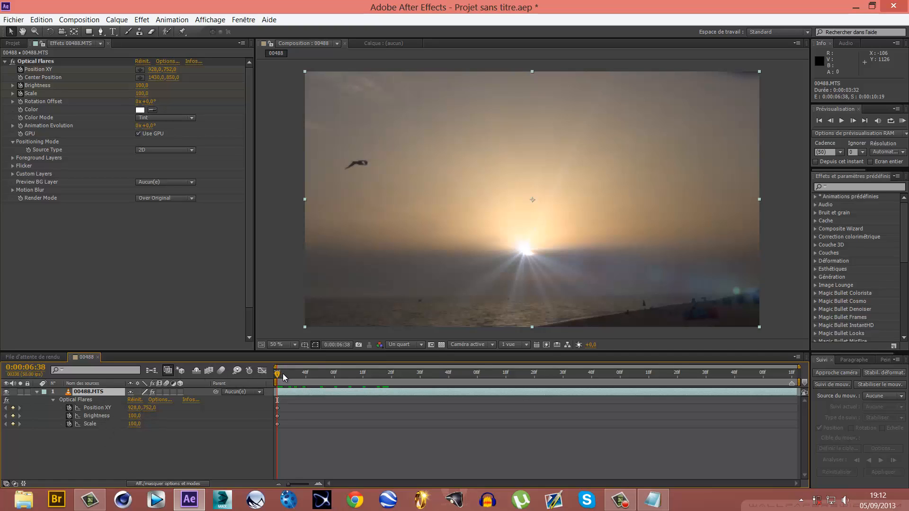
Step: Add a flare Scale keyframe of 190 at 0:00:08:22
drag(283, 374, 512, 435)
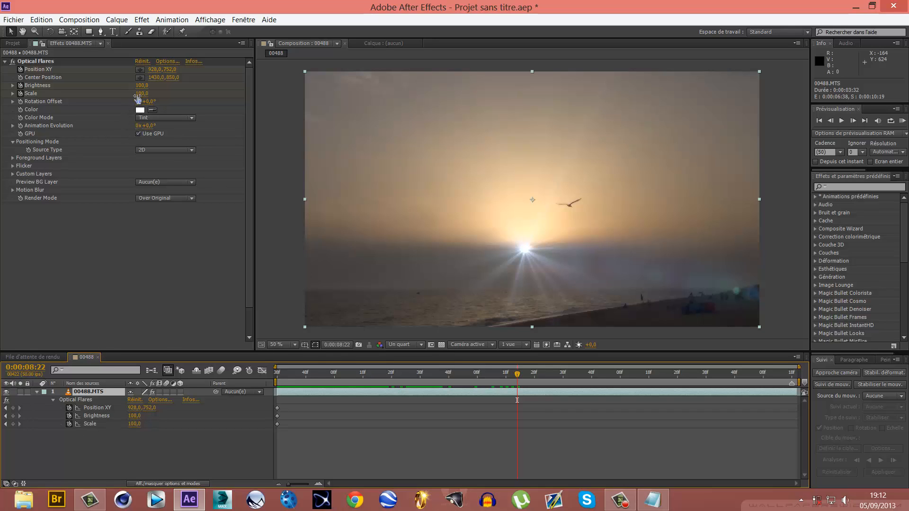
drag(141, 93, 183, 93)
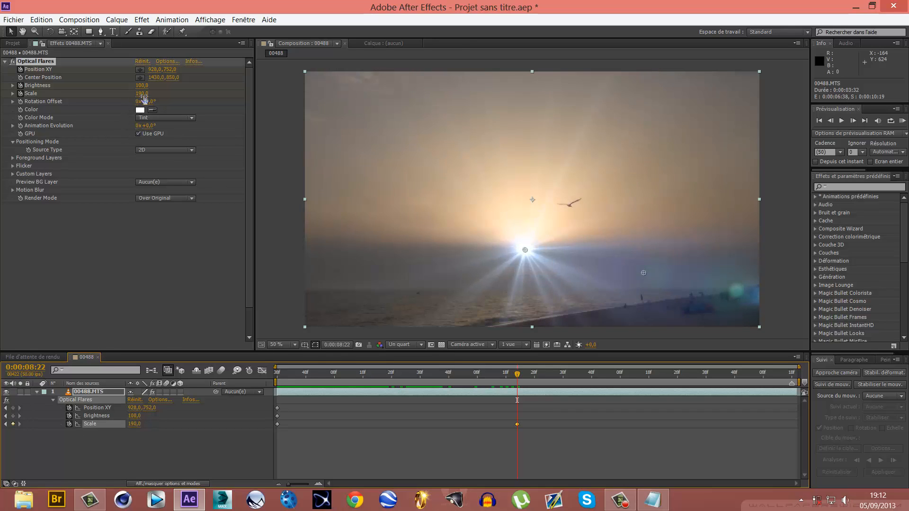
Step: Add the Courbes effect to the 00488.MTS layer and shape its RVB curve into an S that lifts highlights and lowers shadows
click(144, 20)
mouse_move(213, 163)
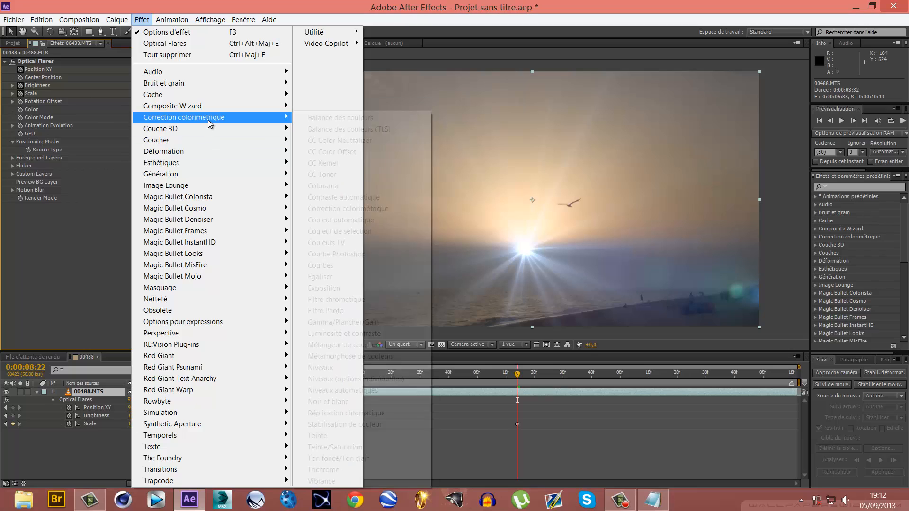
mouse_move(208, 119)
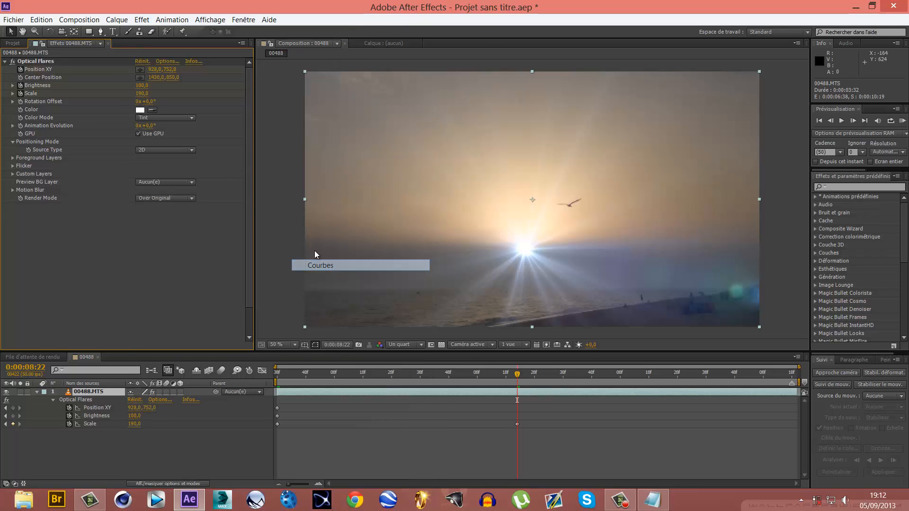
click(327, 265)
drag(78, 254, 55, 281)
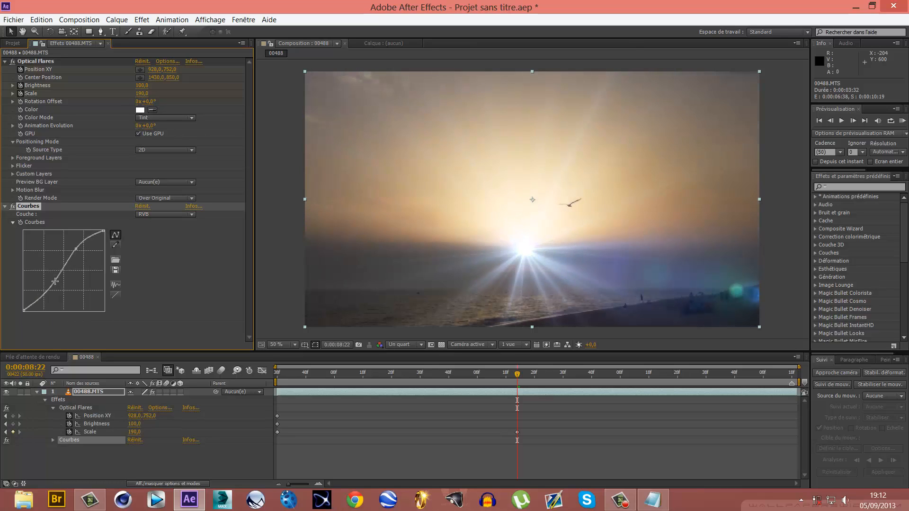
click(370, 459)
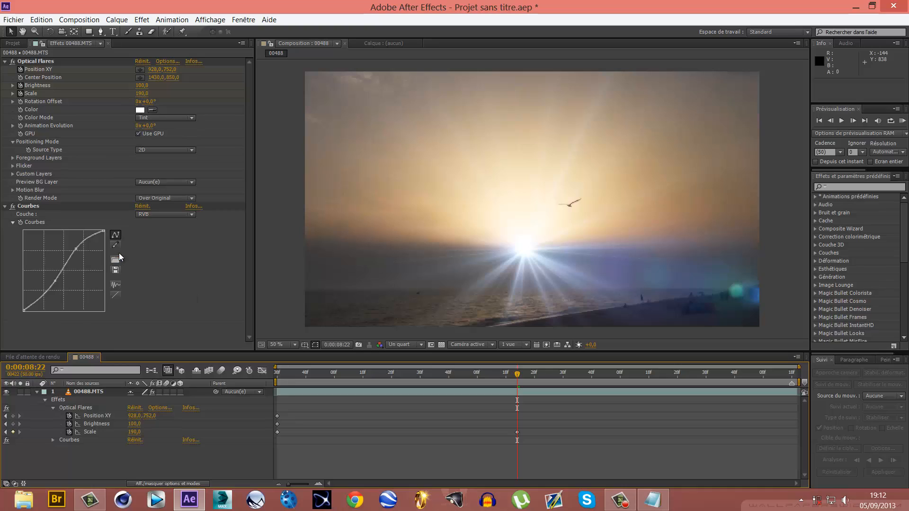
Step: Open the save dialog for storing the Optical Flares and Courbes effects as an animation preset, then cancel it
click(36, 209)
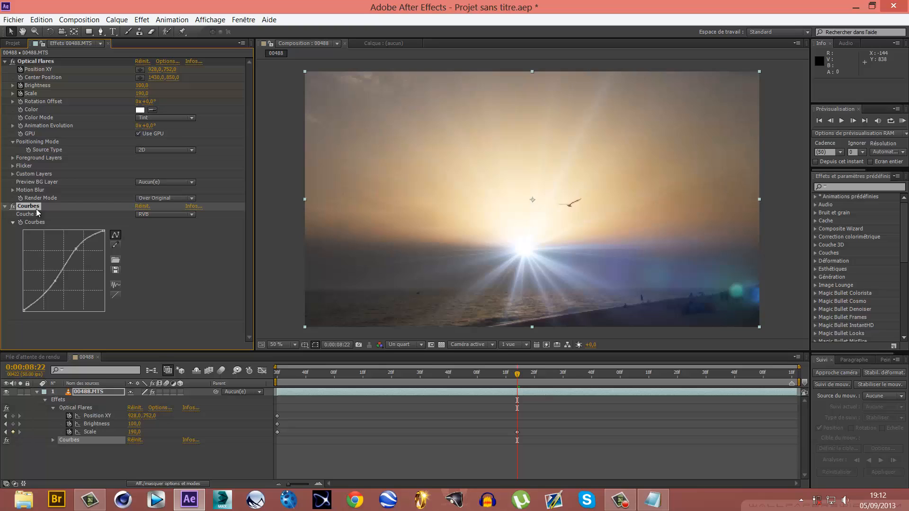
ctrl+click(41, 62)
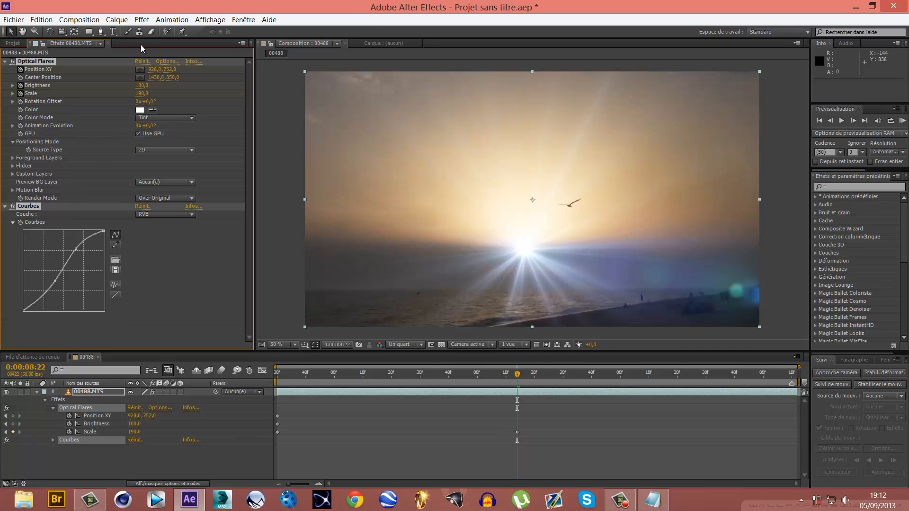
click(172, 20)
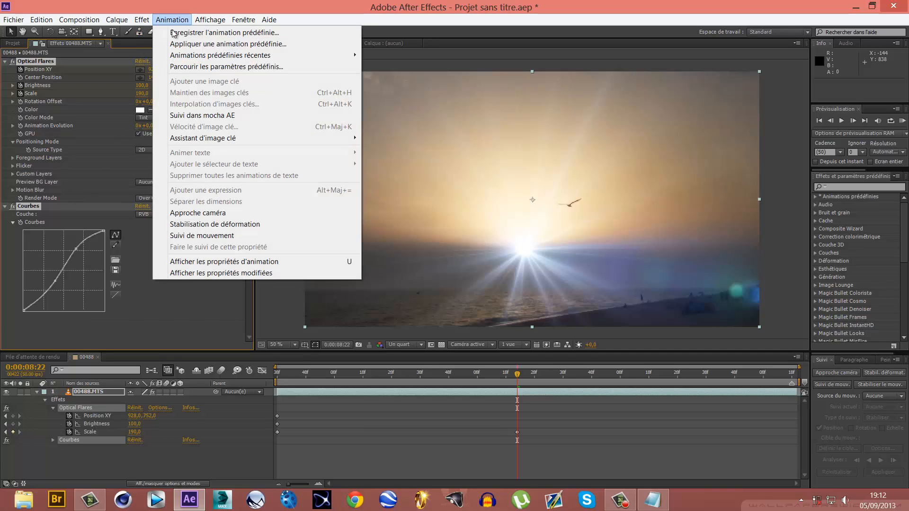
click(181, 38)
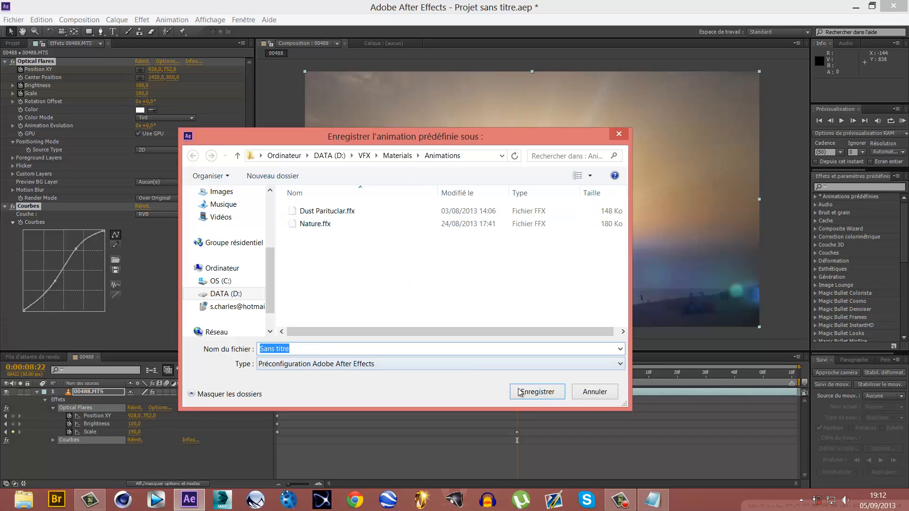
click(577, 392)
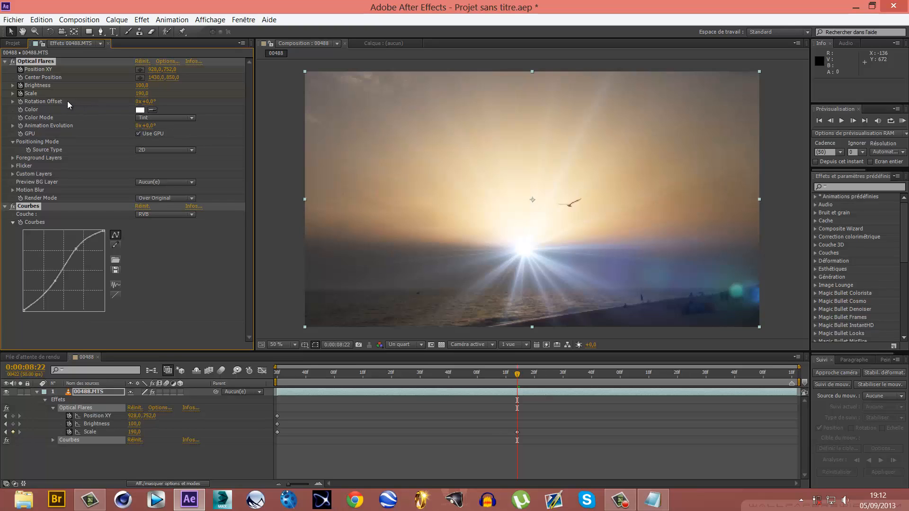
Step: Remove all effects from the 00488.MTS layer and apply the Nature.ffx animation preset to it
key(ctrl+shift+e)
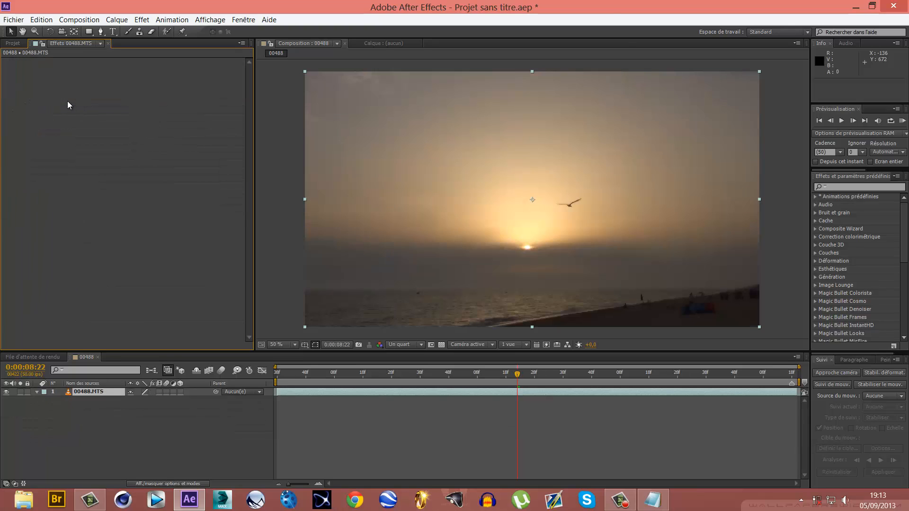
click(172, 20)
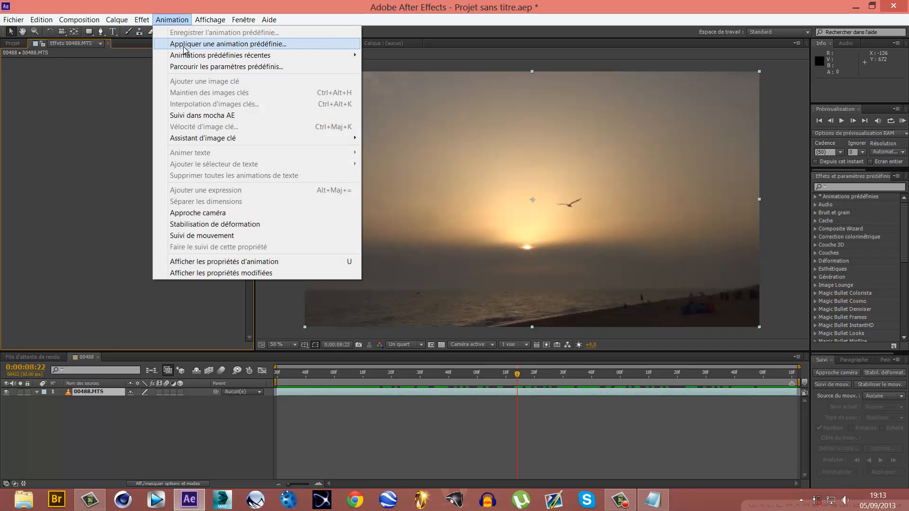
click(184, 46)
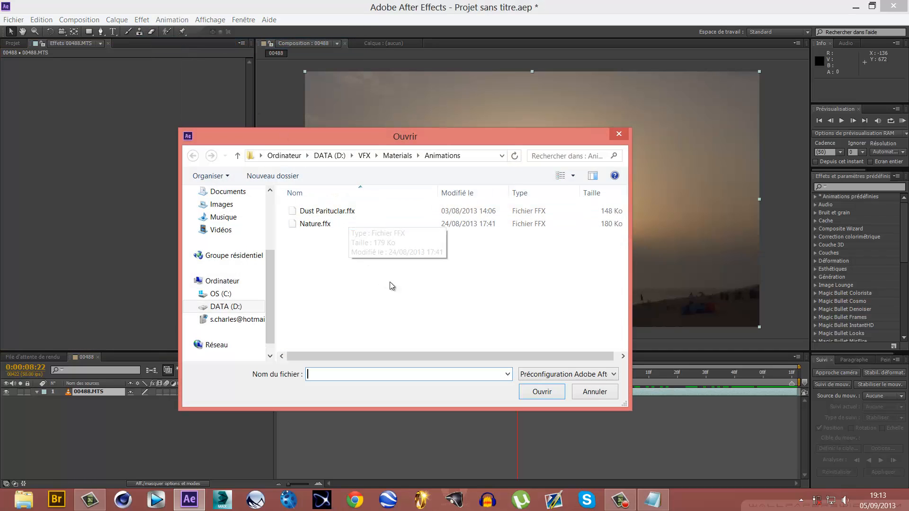
double_click(340, 226)
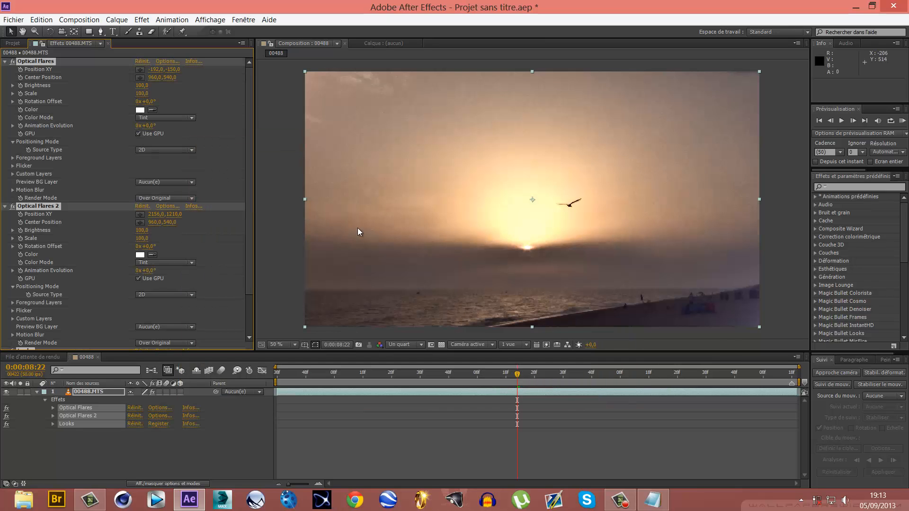
Step: Examine the effects and settings that the Nature preset added to the 00488.MTS layer
scroll(108, 143, down, 2)
scroll(85, 147, up, 2)
scroll(67, 152, down, 2)
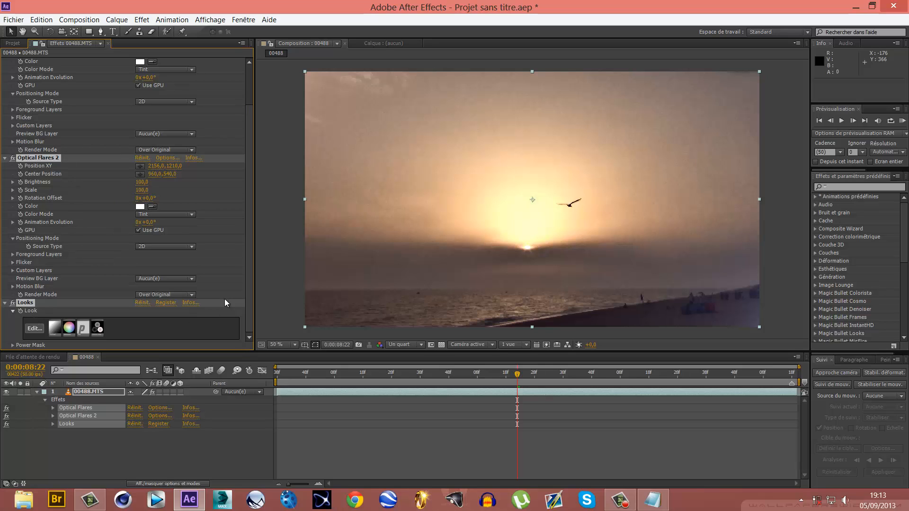
click(223, 277)
drag(249, 126, 240, 85)
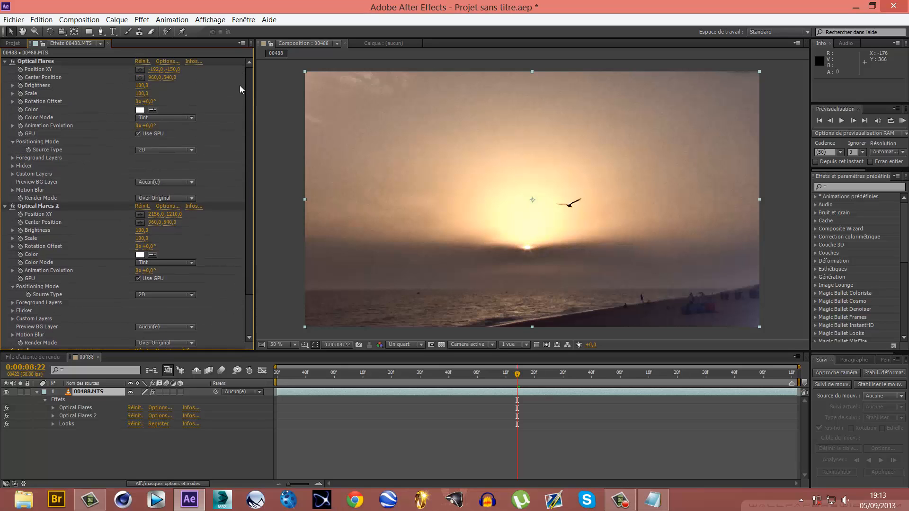
scroll(178, 276, down, 2)
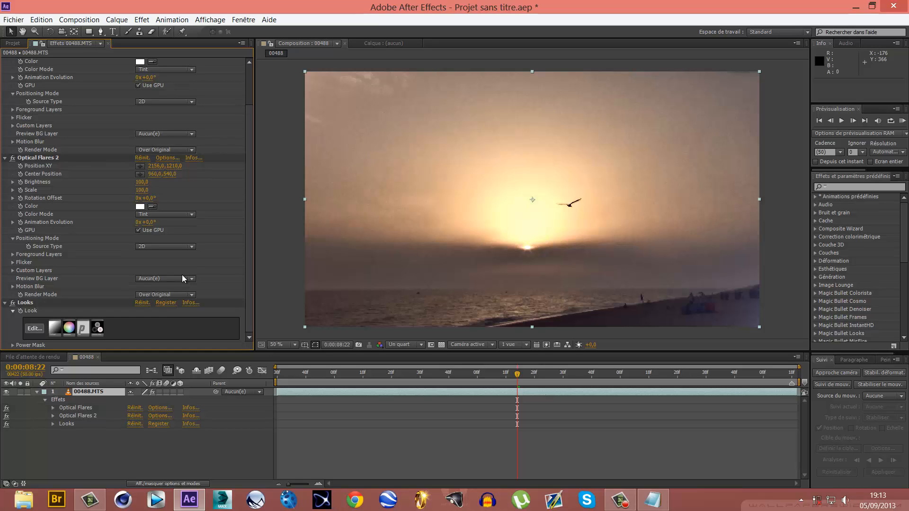
drag(249, 243, 241, 183)
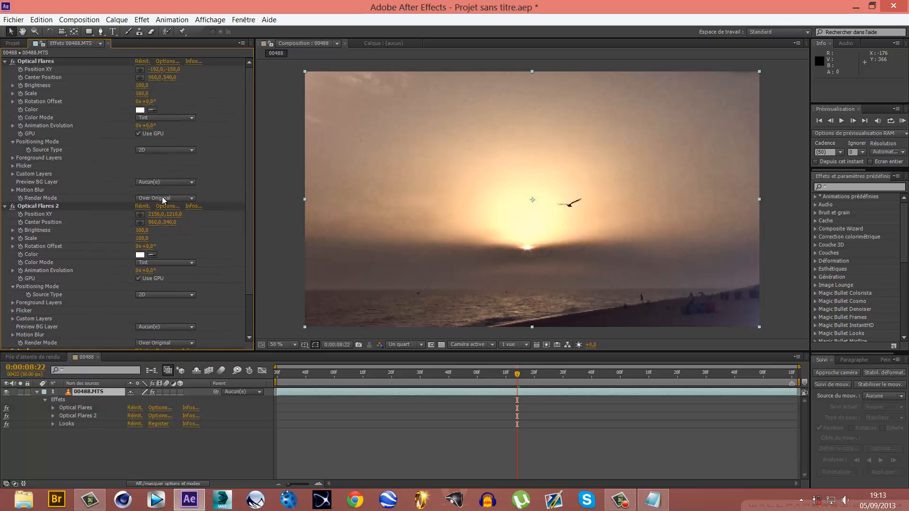
scroll(240, 212, down, 3)
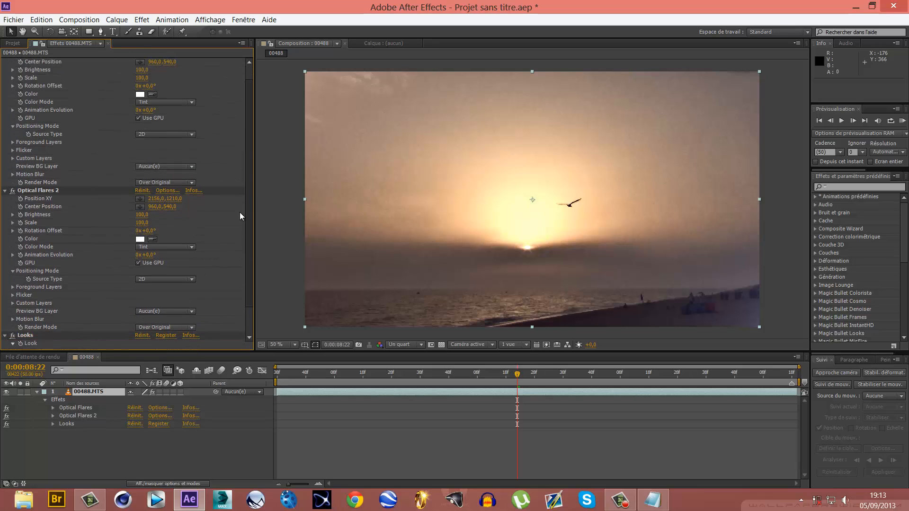
scroll(232, 231, down, 1)
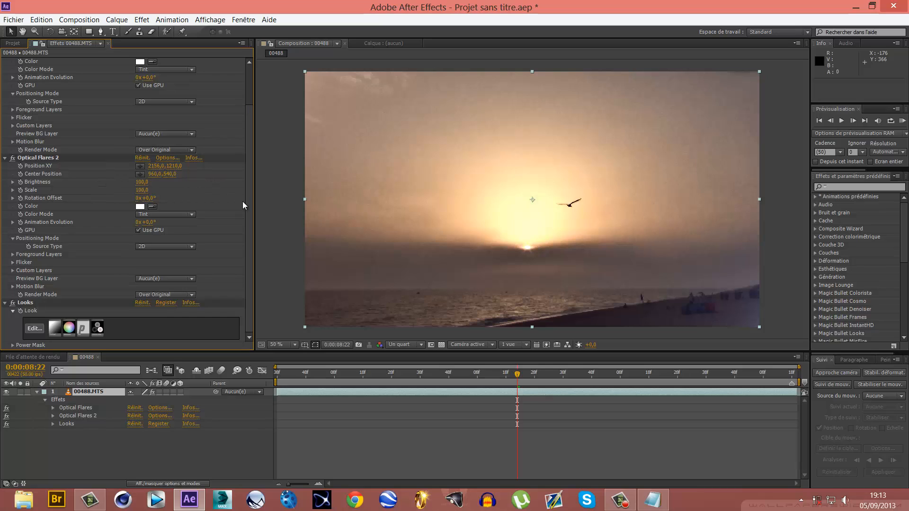
scroll(149, 126, up, 3)
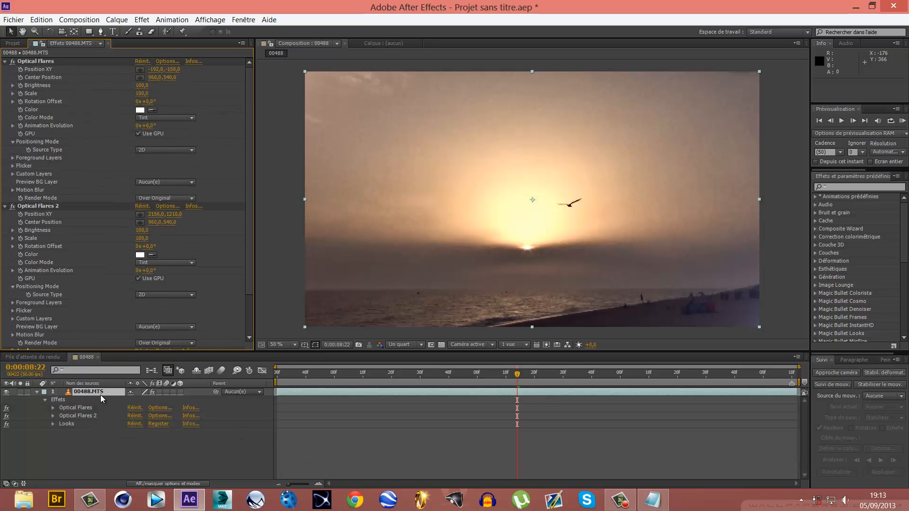
Step: Delete the Optical Flares, Optical Flares 2 and Looks effects from the 00488.MTS layer
click(41, 63)
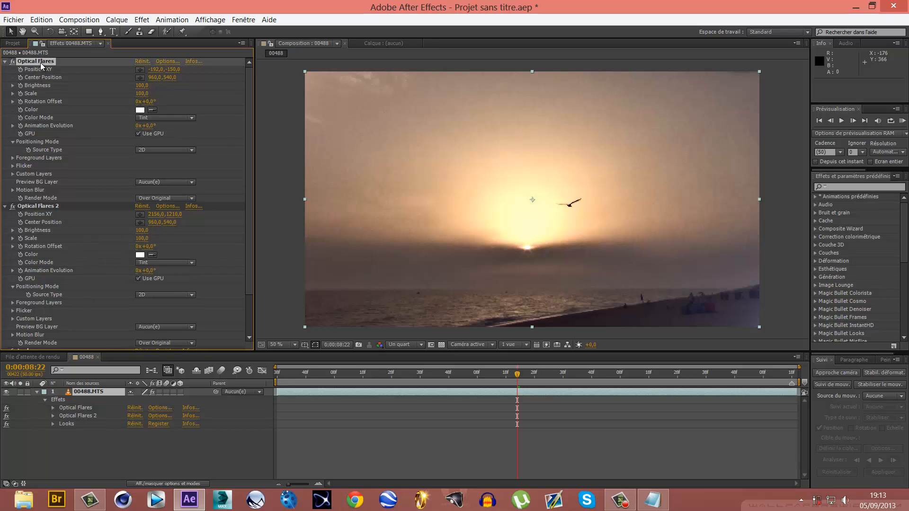
key(Delete)
key(Delete)
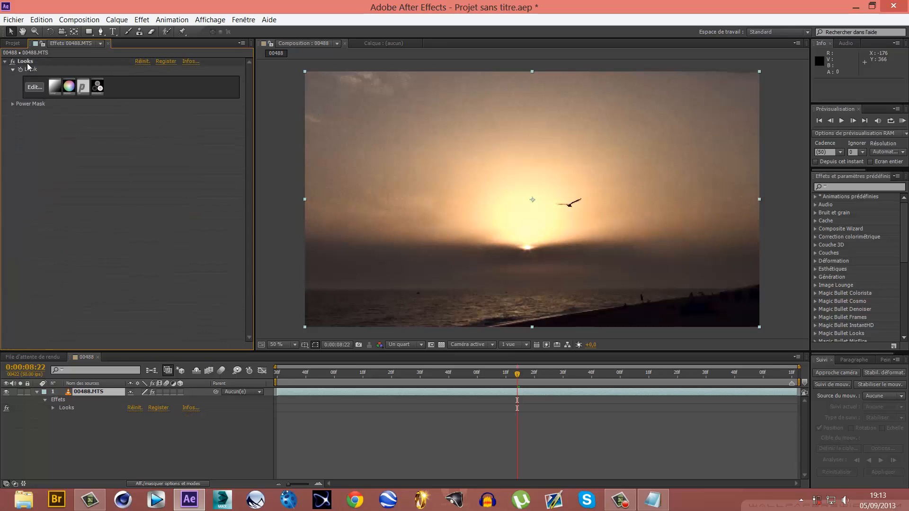
click(26, 62)
key(Delete)
click(146, 422)
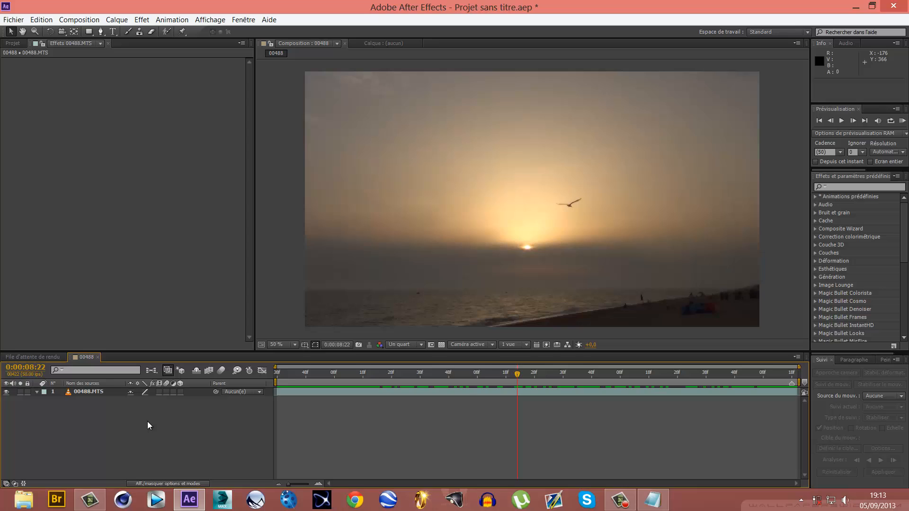
Step: Create a new 1920 × 1080 composition at 50 frames per second, keeping the proposed name and settings
click(100, 396)
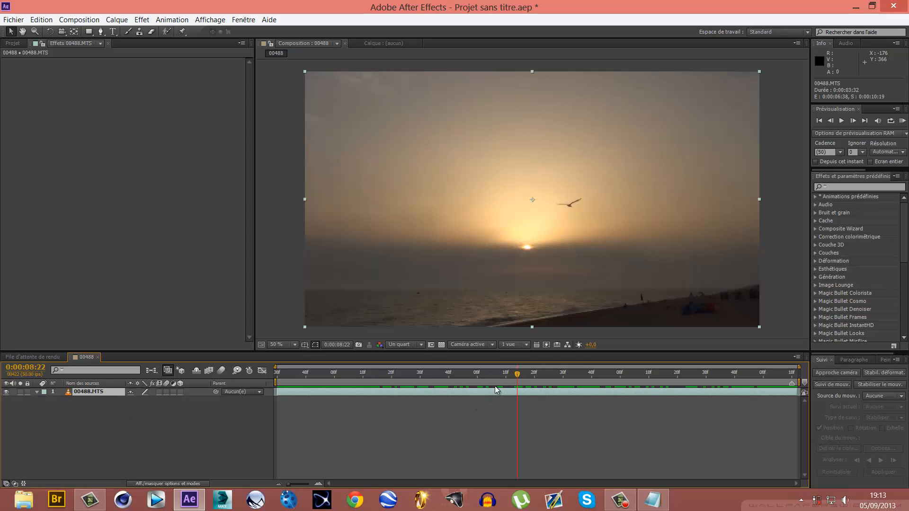
drag(516, 381, 447, 375)
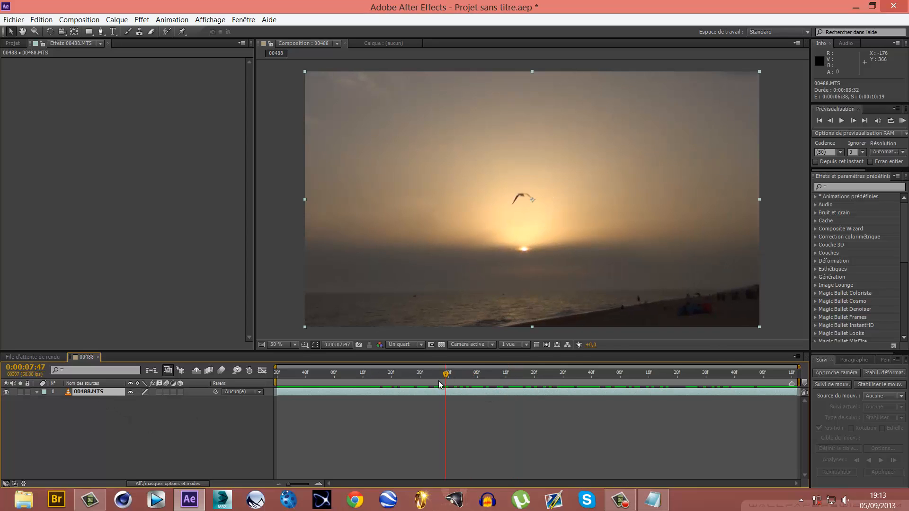
click(79, 19)
click(98, 29)
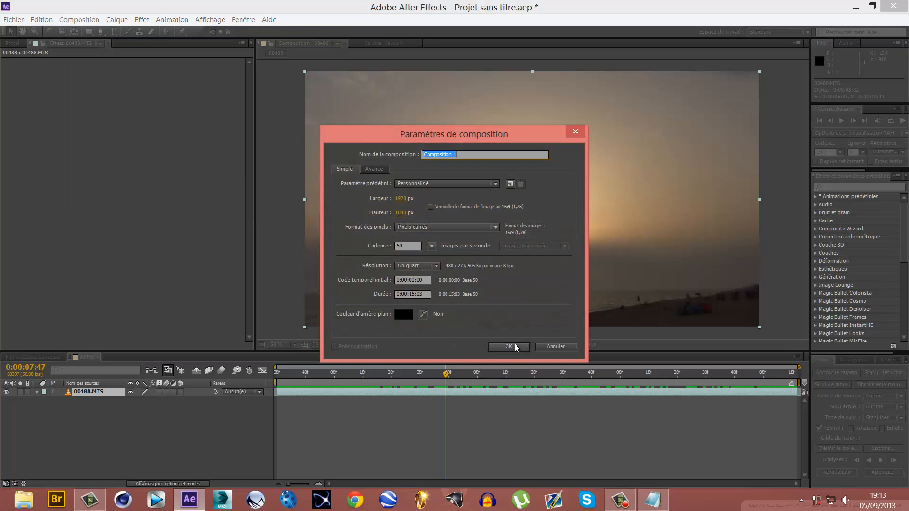
click(508, 347)
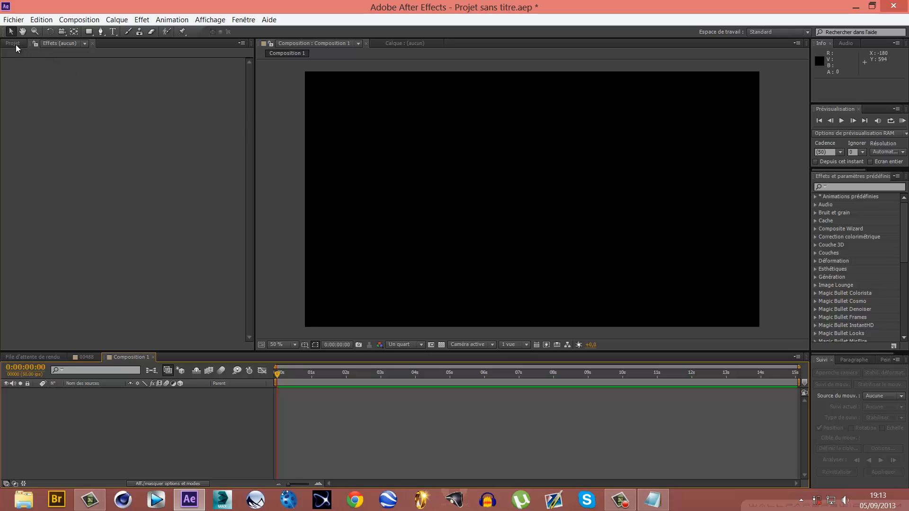
Step: Nest the 00488 composition as a layer at the start of Composition 1
click(13, 43)
click(41, 137)
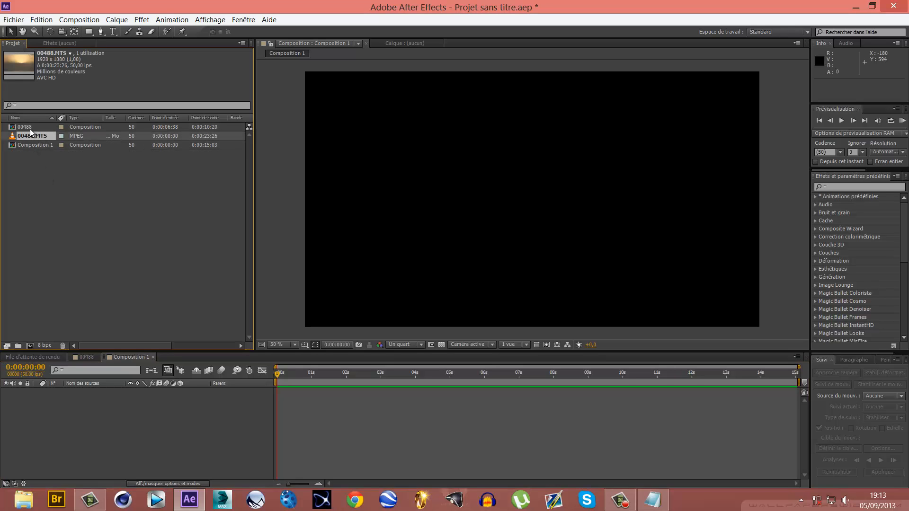
drag(30, 127, 127, 420)
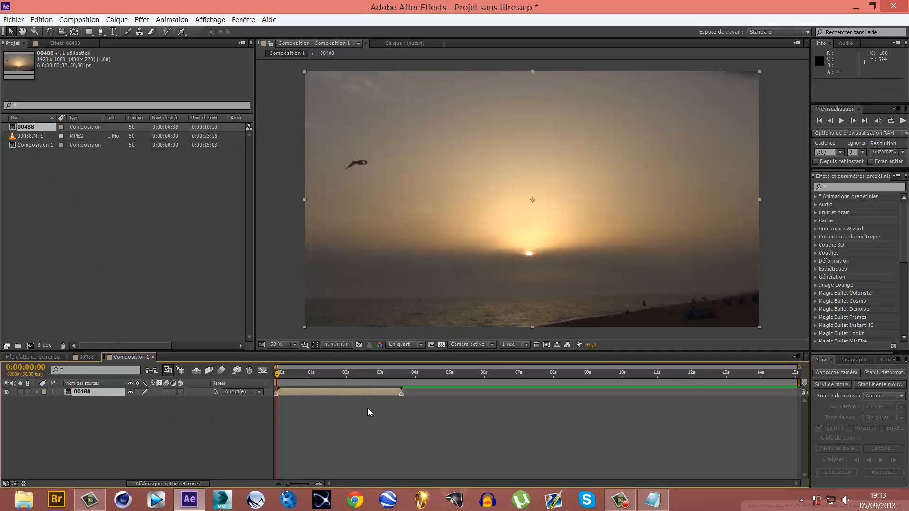
Step: Import the 00199 clip, place it below the 00488 layer and shift its start to about 0:00:03:34
double_click(101, 238)
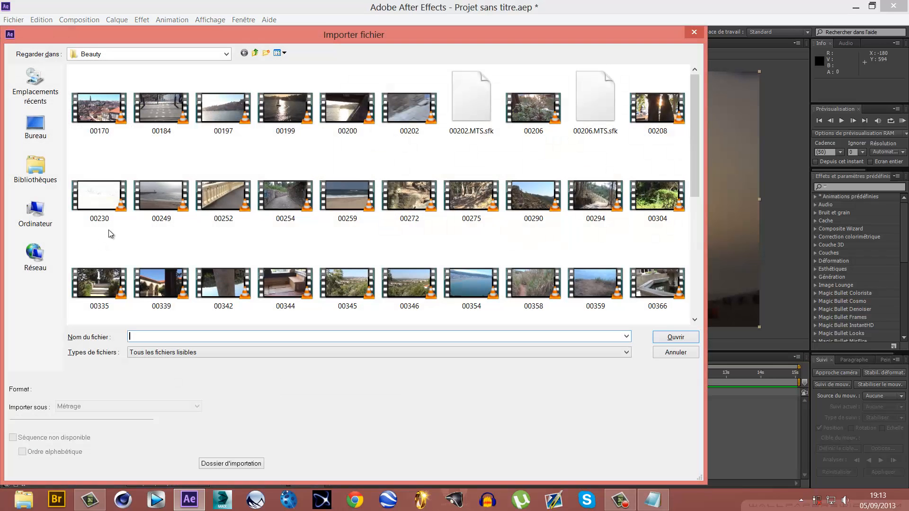
double_click(285, 108)
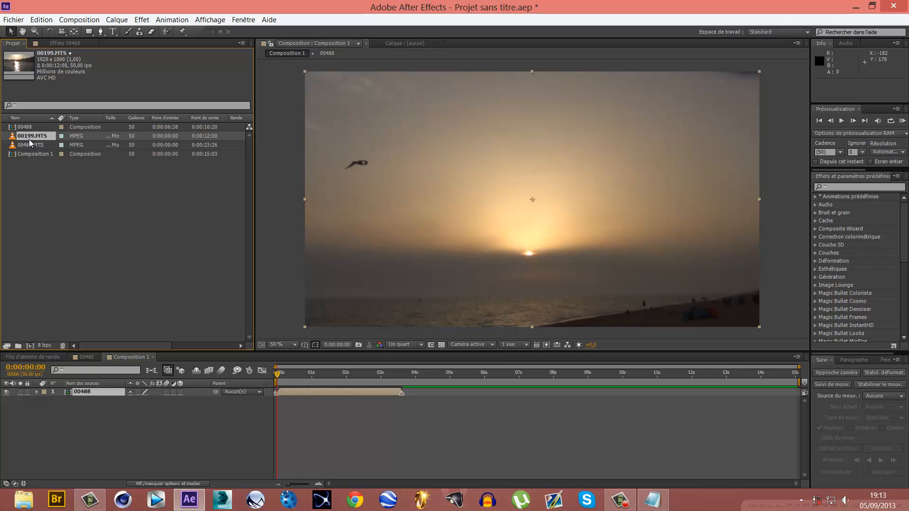
drag(33, 136, 165, 410)
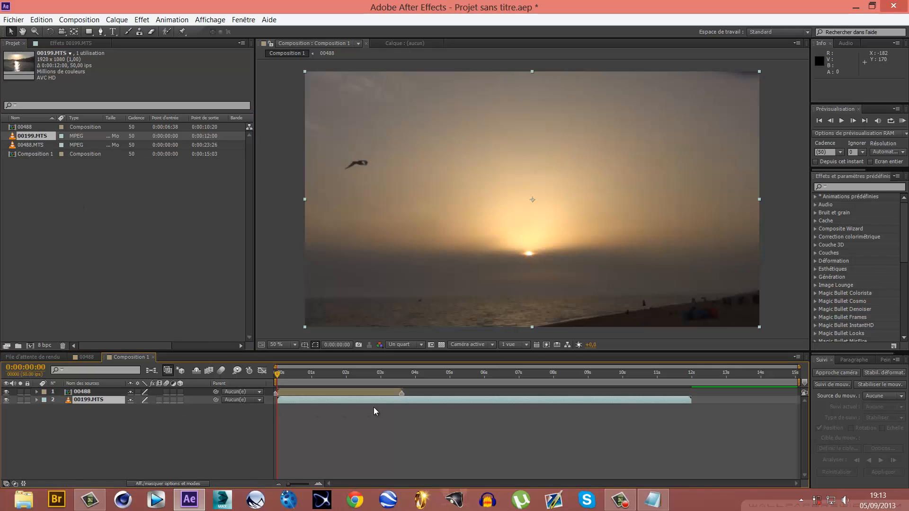
drag(397, 400, 512, 399)
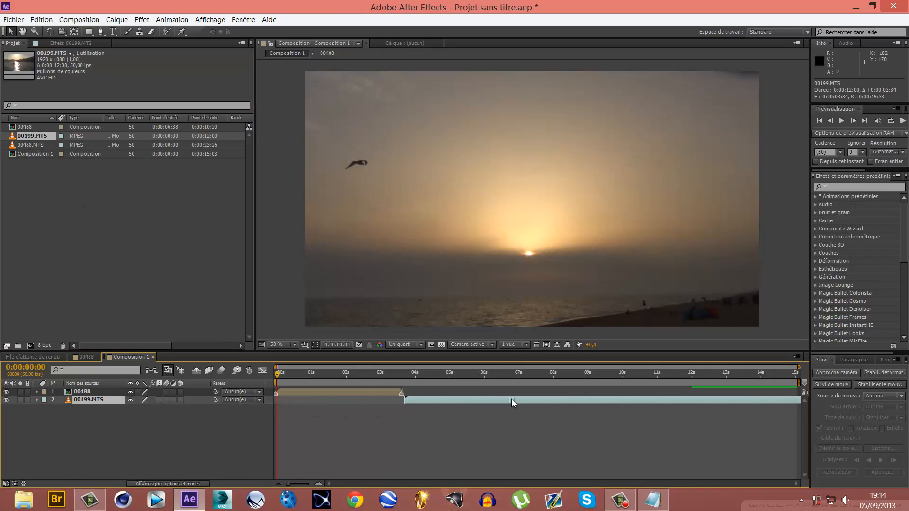
Step: Select the 00488 layer in Composition 1 and move the current time to its out point
click(355, 392)
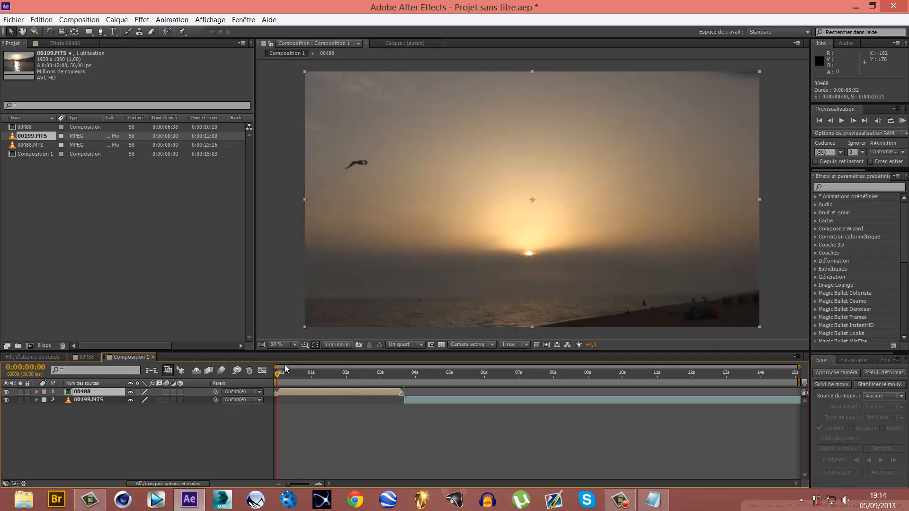
drag(286, 370, 263, 372)
key(o)
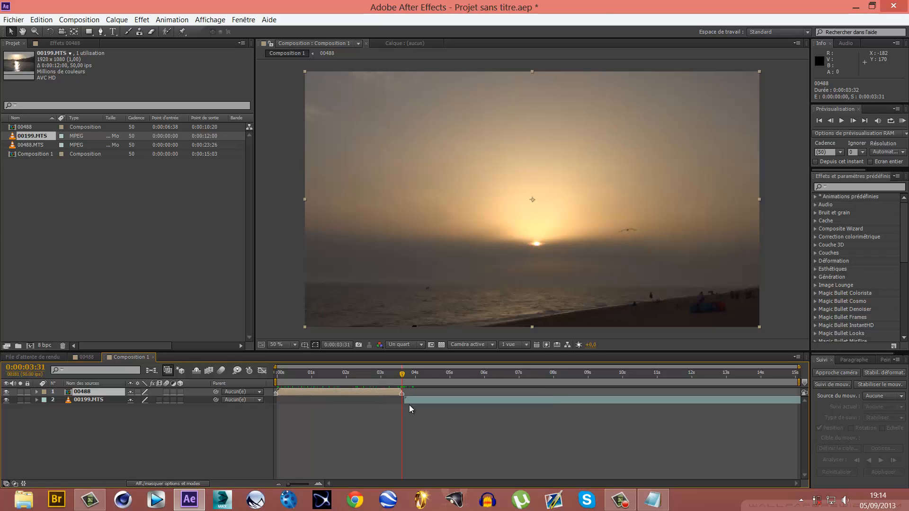
Step: Jump the current time back and forth between the in point and out point of the 00488 layer in Composition 1
key(i)
key(o)
key(i)
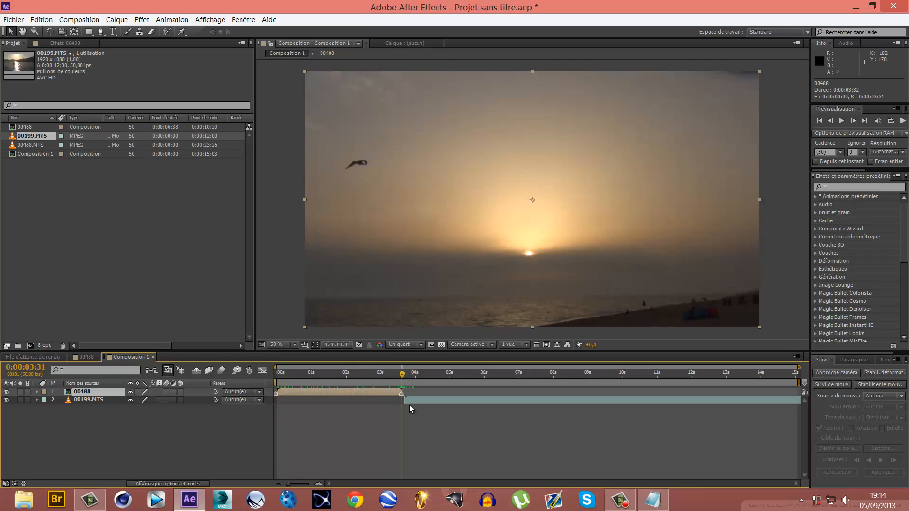
key(o)
key(i)
key(o)
key(i)
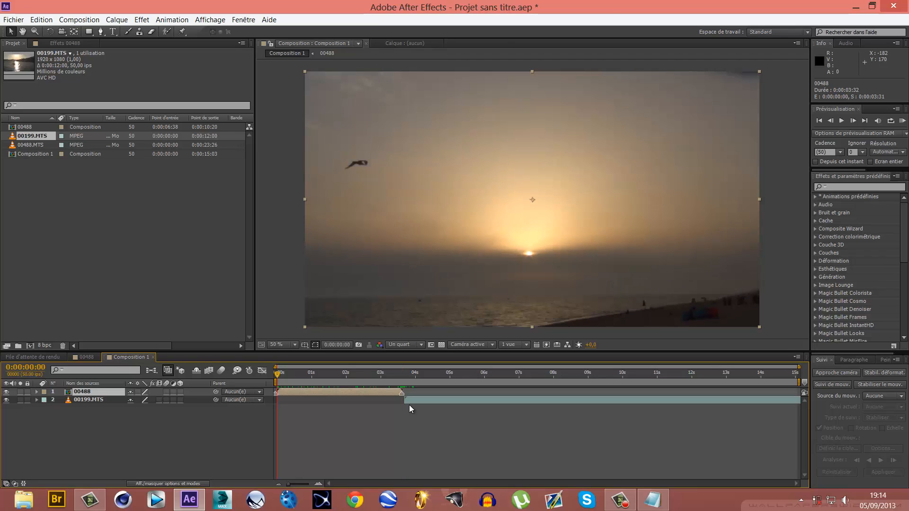
key(o)
Step: Scrub through the first part of Composition 1 and move the current time to 0:00:01:26
drag(356, 382, 375, 391)
drag(297, 396, 282, 396)
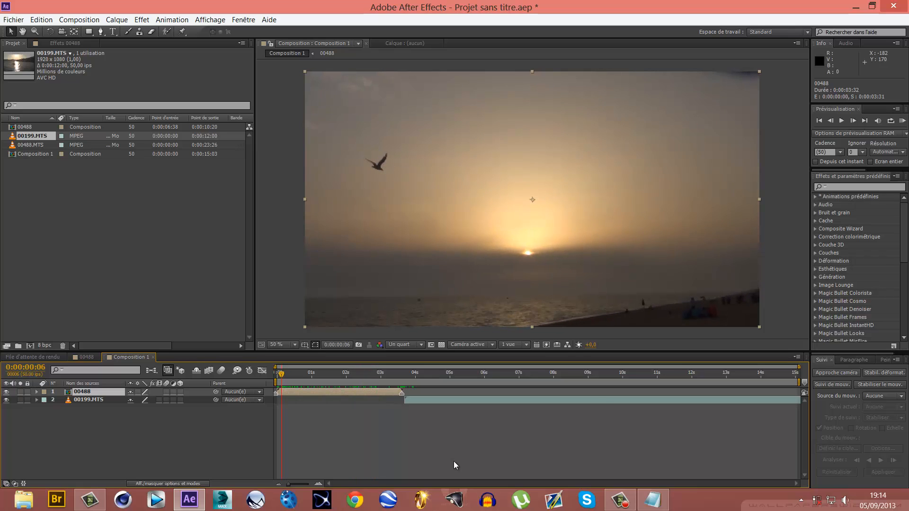
click(653, 499)
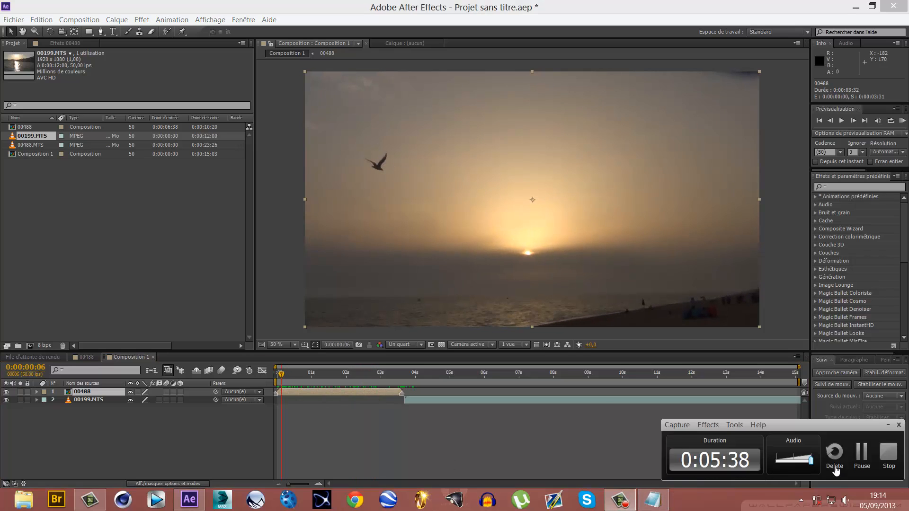
click(861, 463)
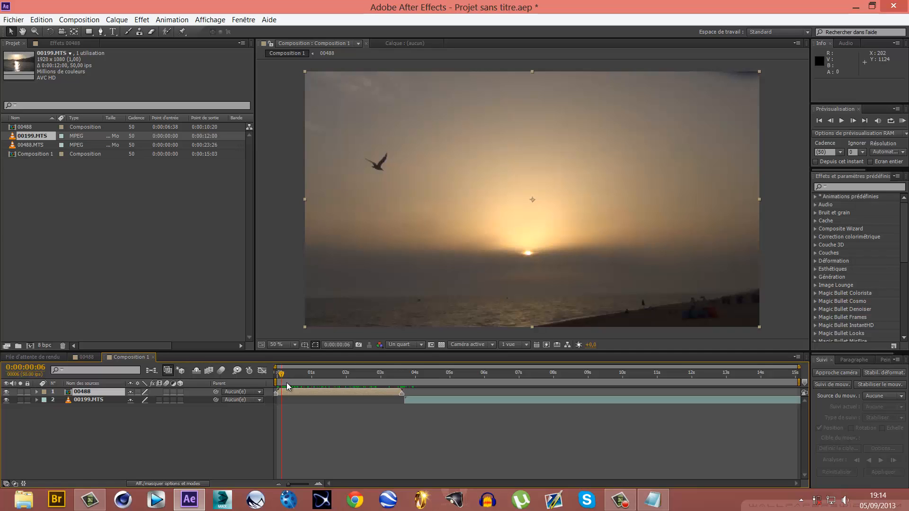
key(space)
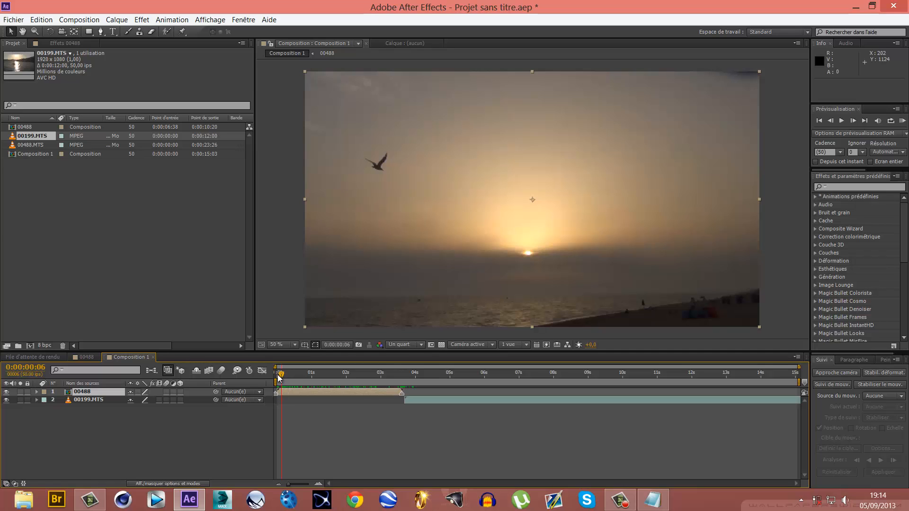
click(330, 384)
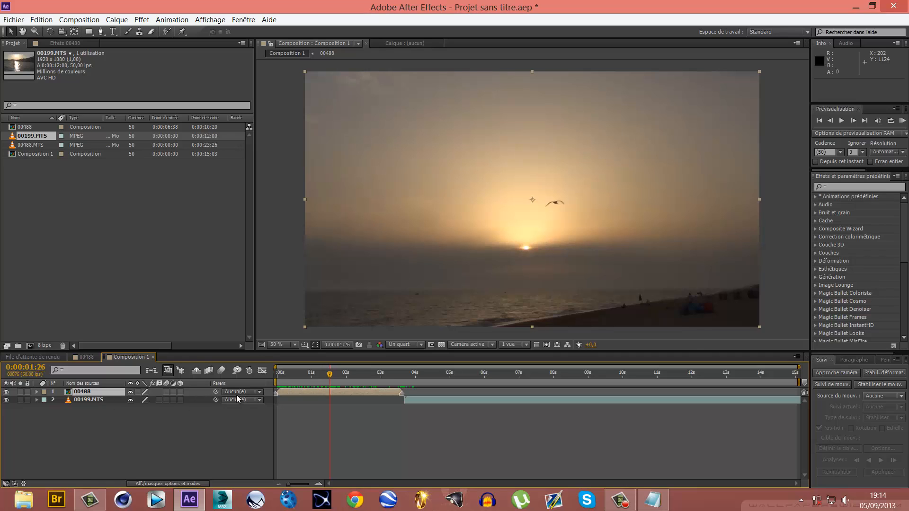
Step: Open the 00488 composition and reveal the 00488.MTS layer's Position, Scale, Opacity and Rotation properties one after another
click(90, 359)
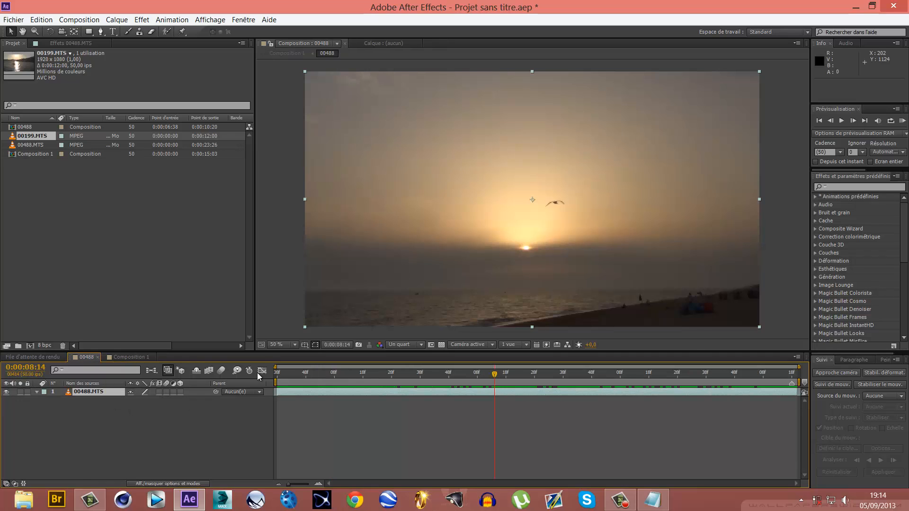
key(space)
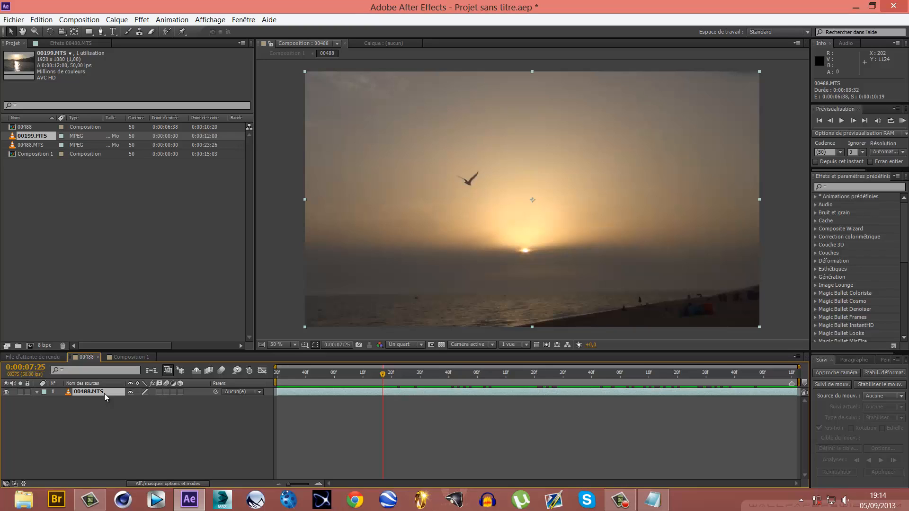
key(p)
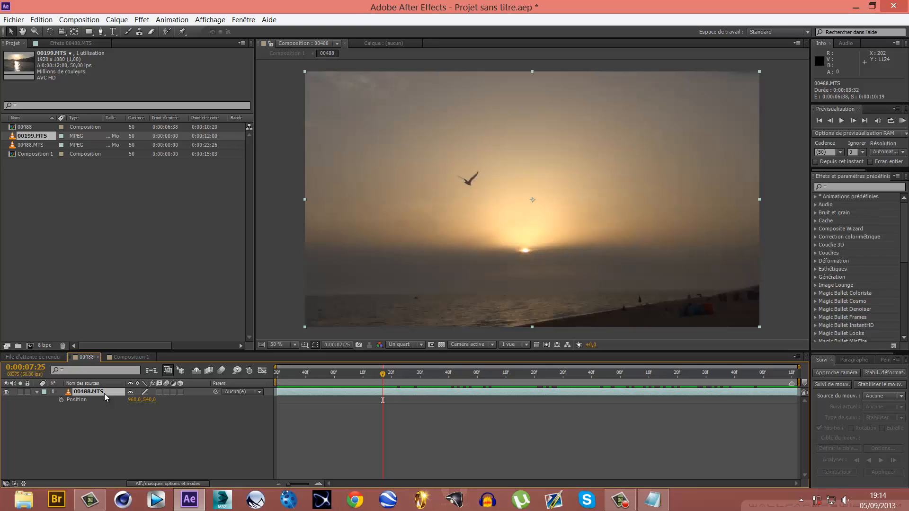
key(s)
key(End)
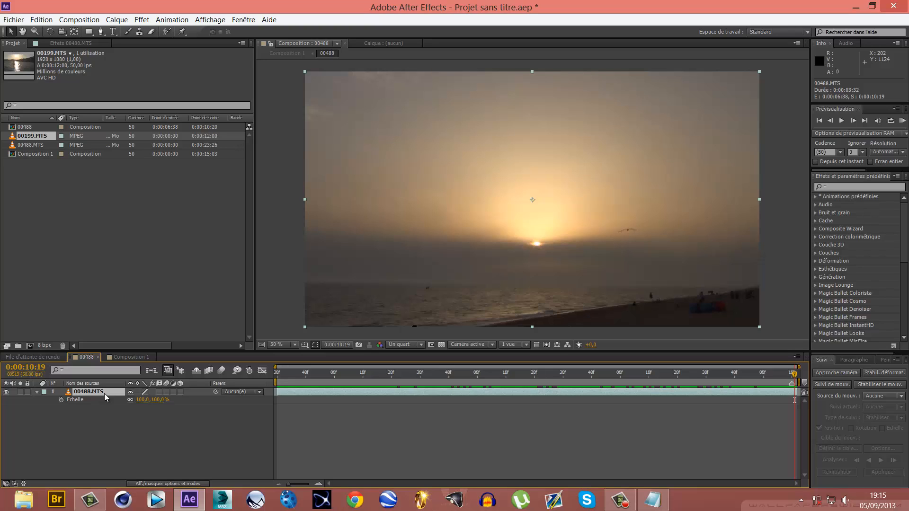
key(t)
key(r)
Step: Scrub the 00488 composition to 0:00:07:41 and switch the 00488.MTS layer's displayed property to Scale and on to Opacity
click(369, 379)
drag(371, 378, 452, 374)
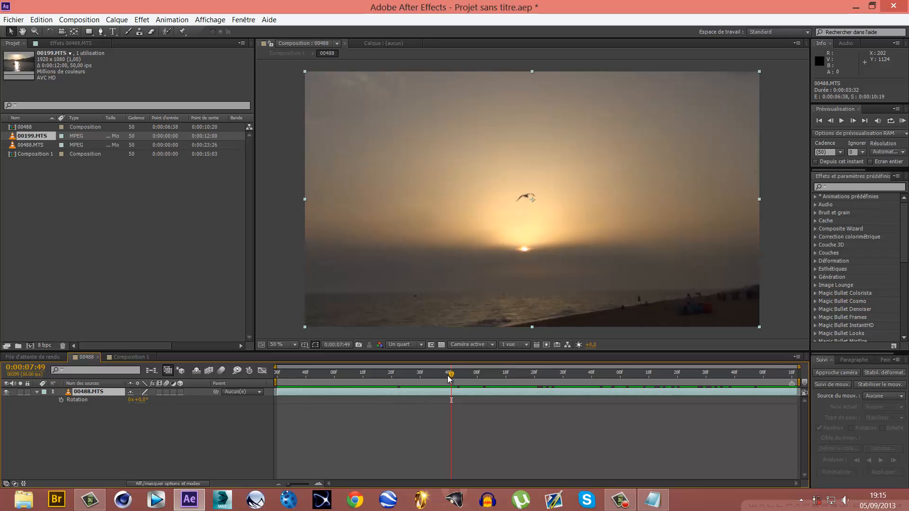
mouse_move(449, 376)
mouse_down()
mouse_move(347, 377)
mouse_move(440, 377)
mouse_up()
key(s)
key(t)
mouse_move(363, 376)
mouse_down()
mouse_move(248, 391)
mouse_move(362, 378)
mouse_up()
click(429, 375)
mouse_move(621, 500)
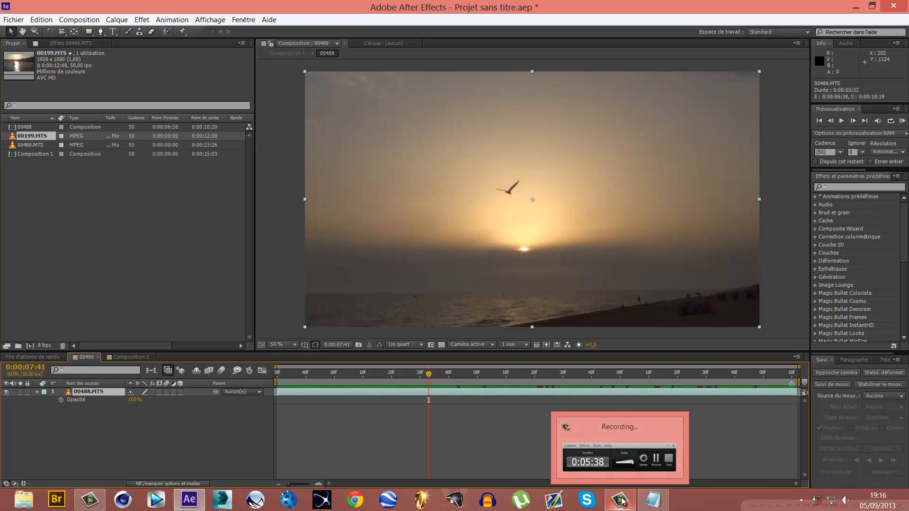